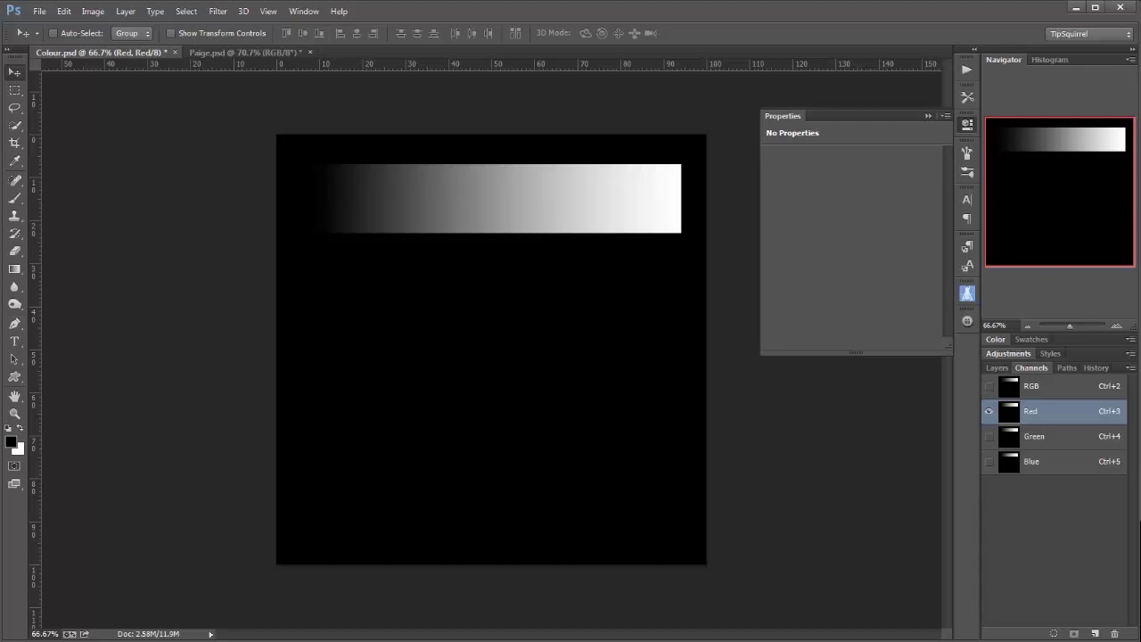
View the grey gradient's Green and Blue channels individually, and return to the RGB composite
click(1036, 438)
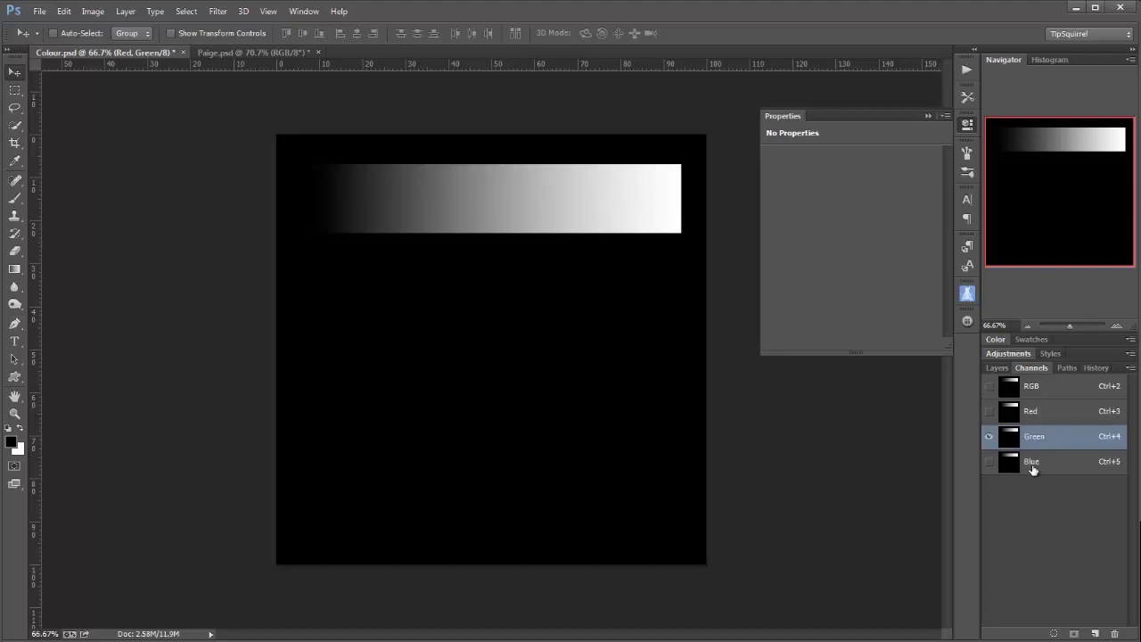
click(1032, 464)
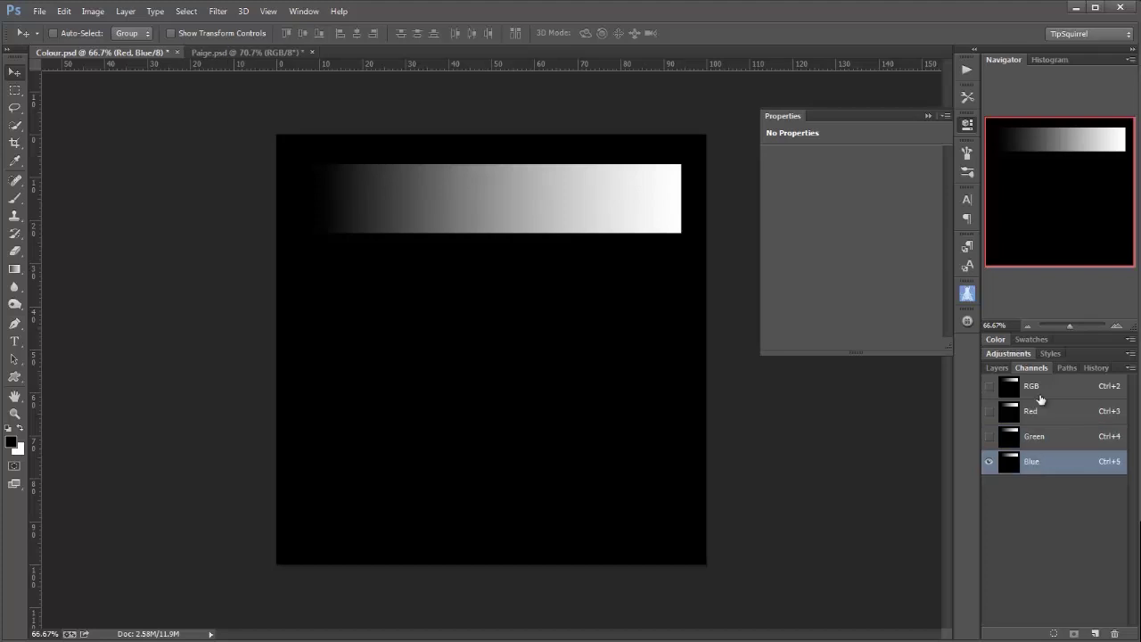
click(1010, 385)
Show the Blue layer and hide Layer 1 in the layer stack
click(998, 369)
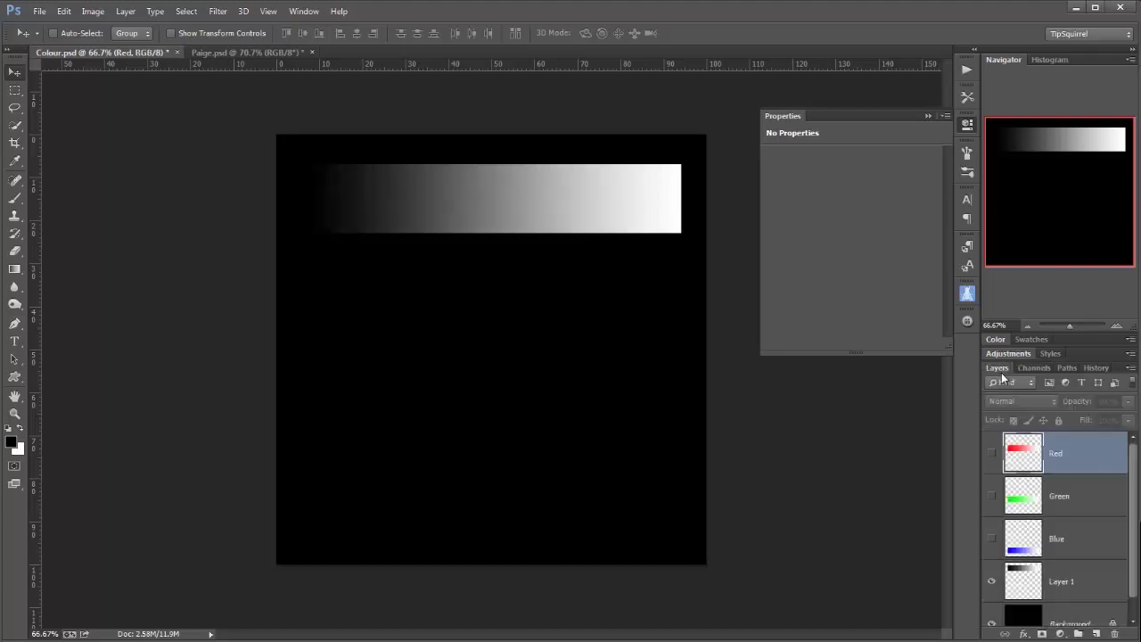
click(991, 538)
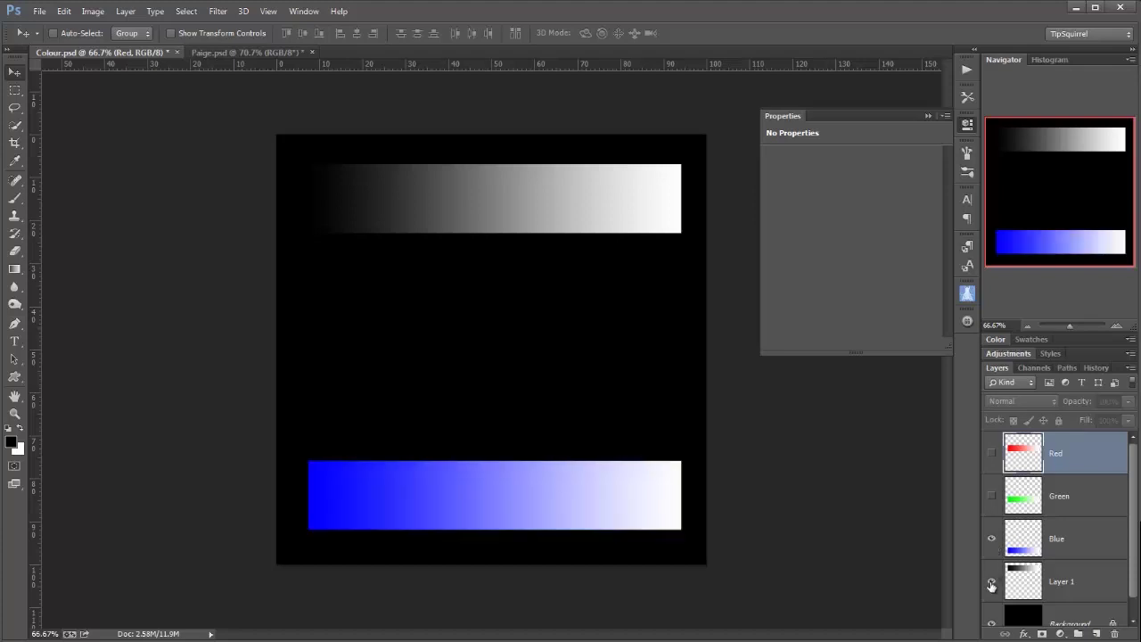
click(991, 583)
Examine the blue gradient in the Blue, Green and Red channels individually, and return to the RGB composite
click(1041, 370)
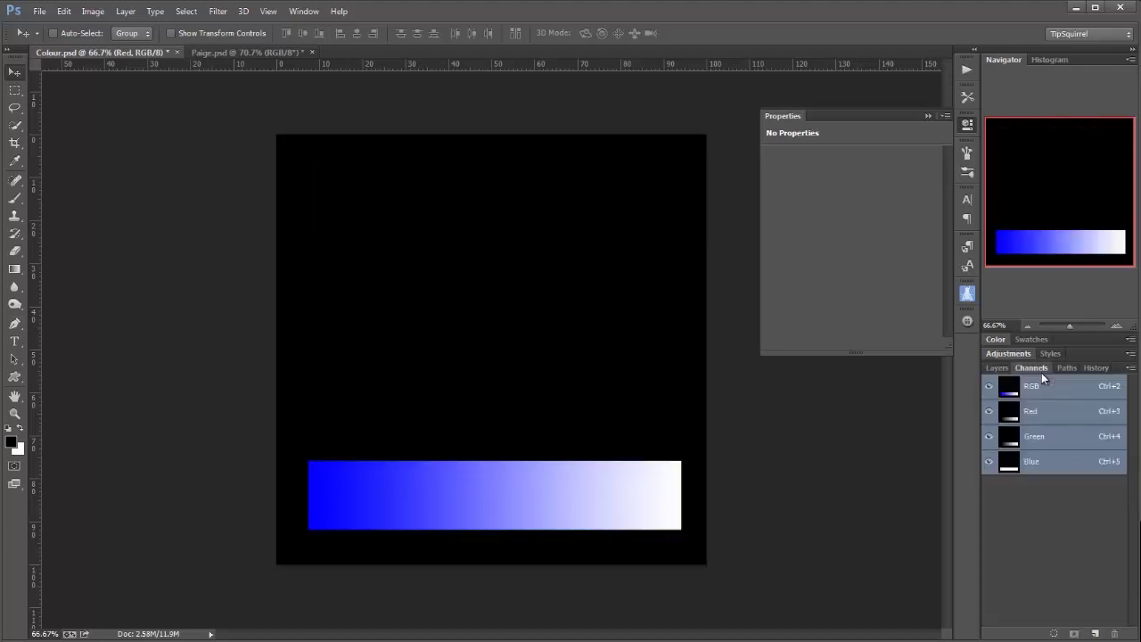
click(1052, 468)
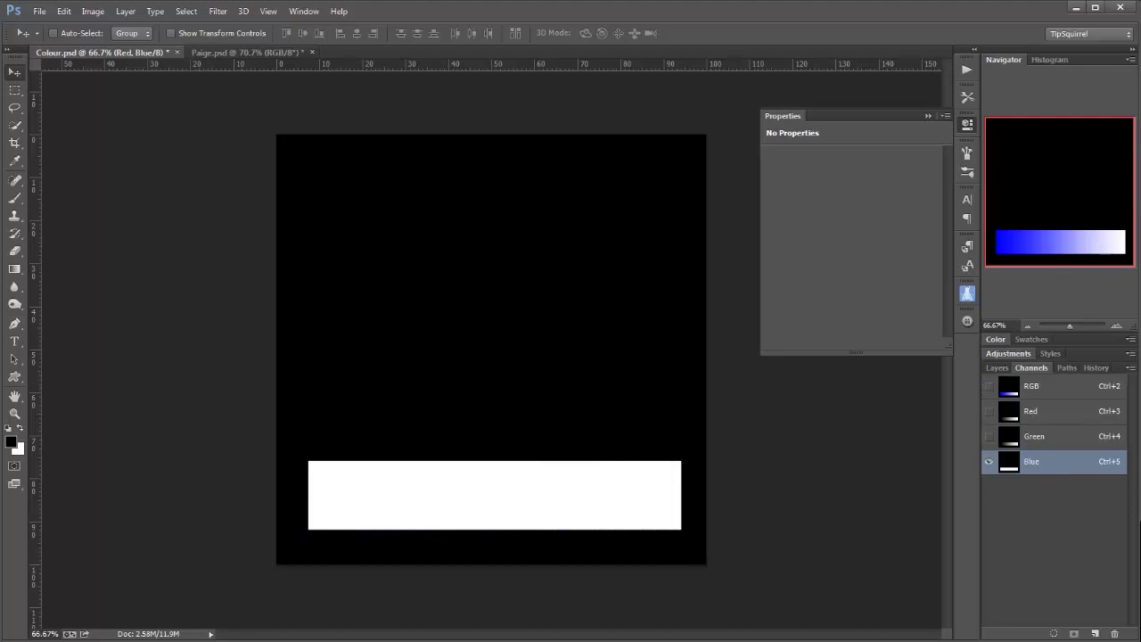
click(1037, 437)
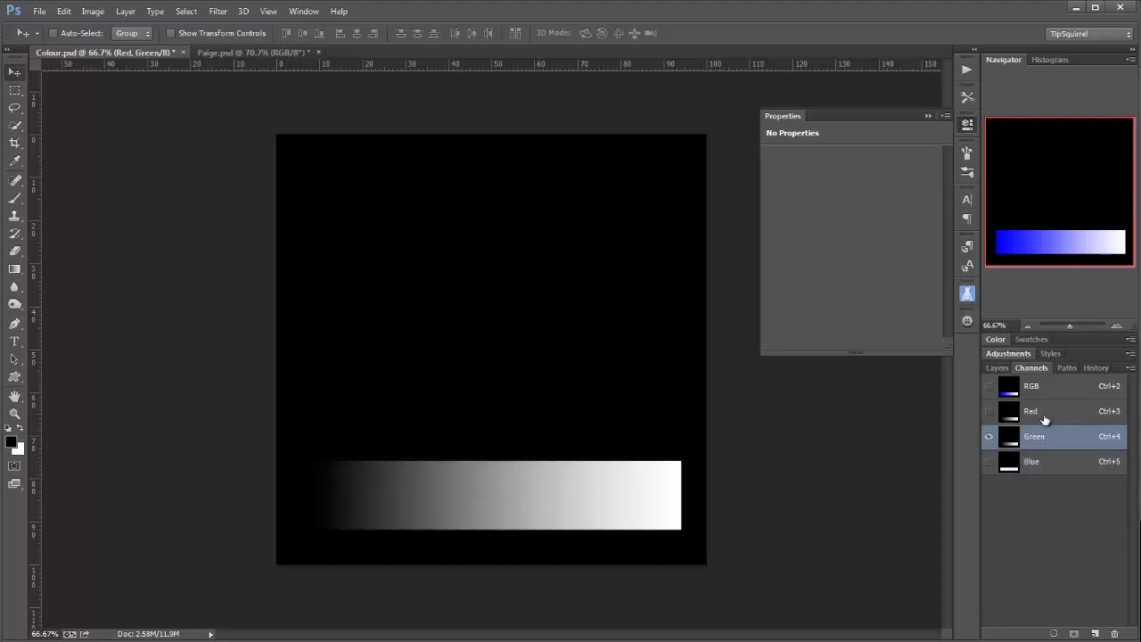
click(1046, 419)
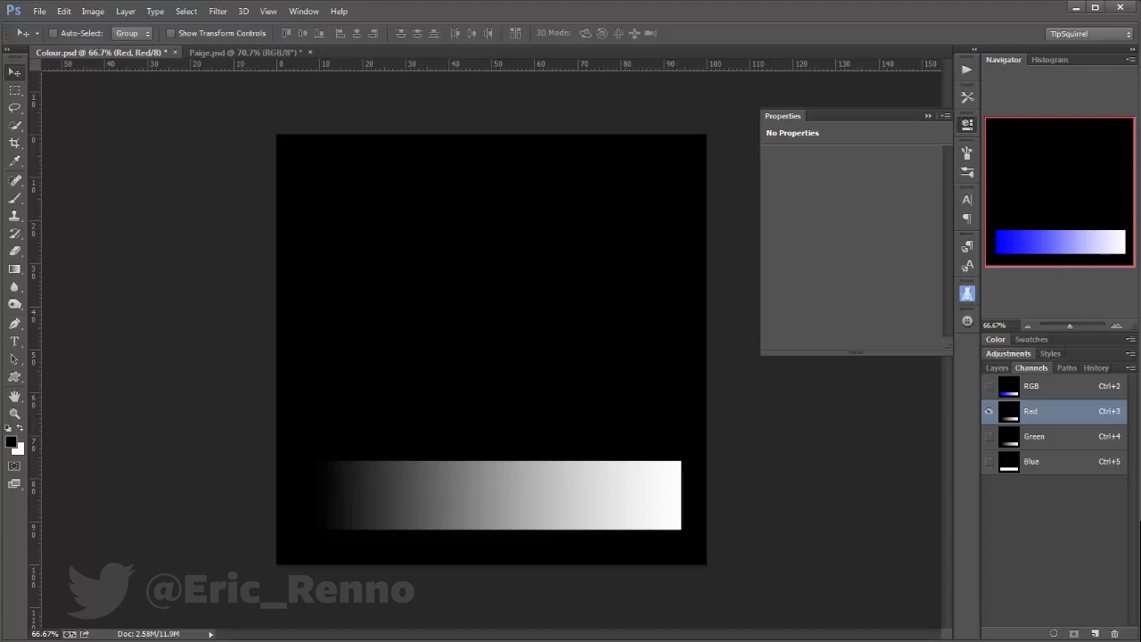
click(1034, 385)
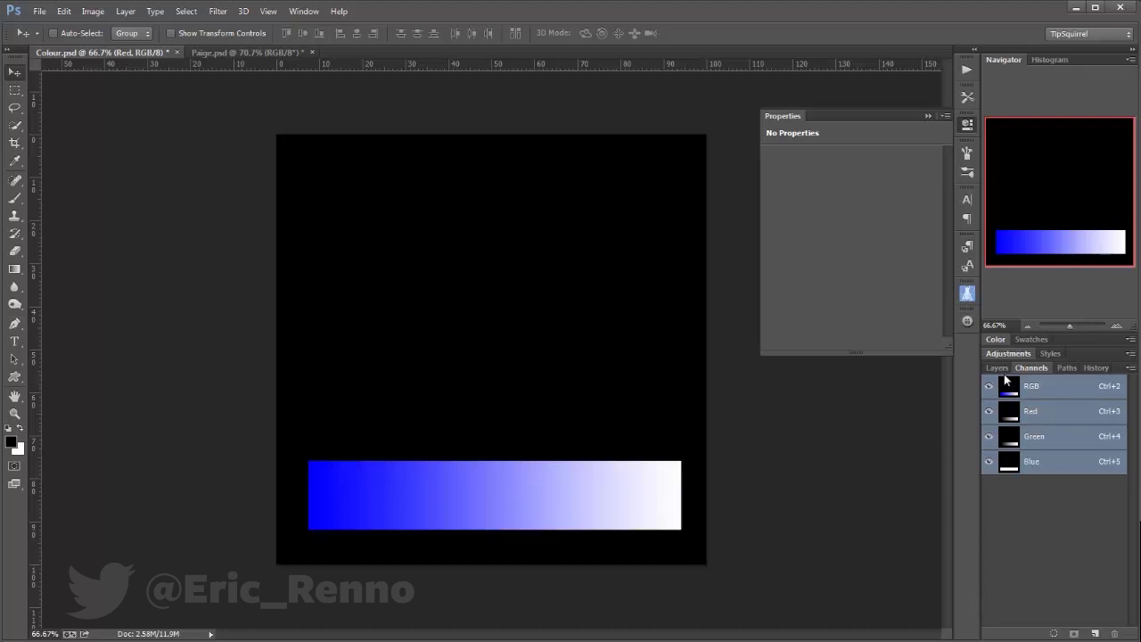
Make the Green and Red layers visible alongside the Blue layer
click(997, 367)
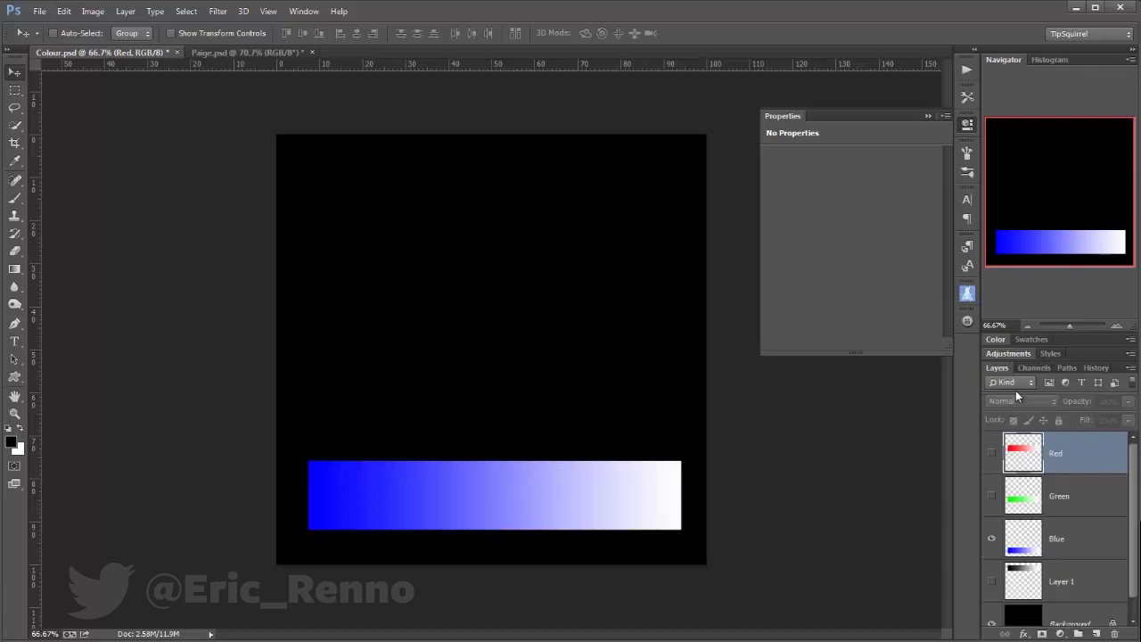
click(991, 498)
click(992, 452)
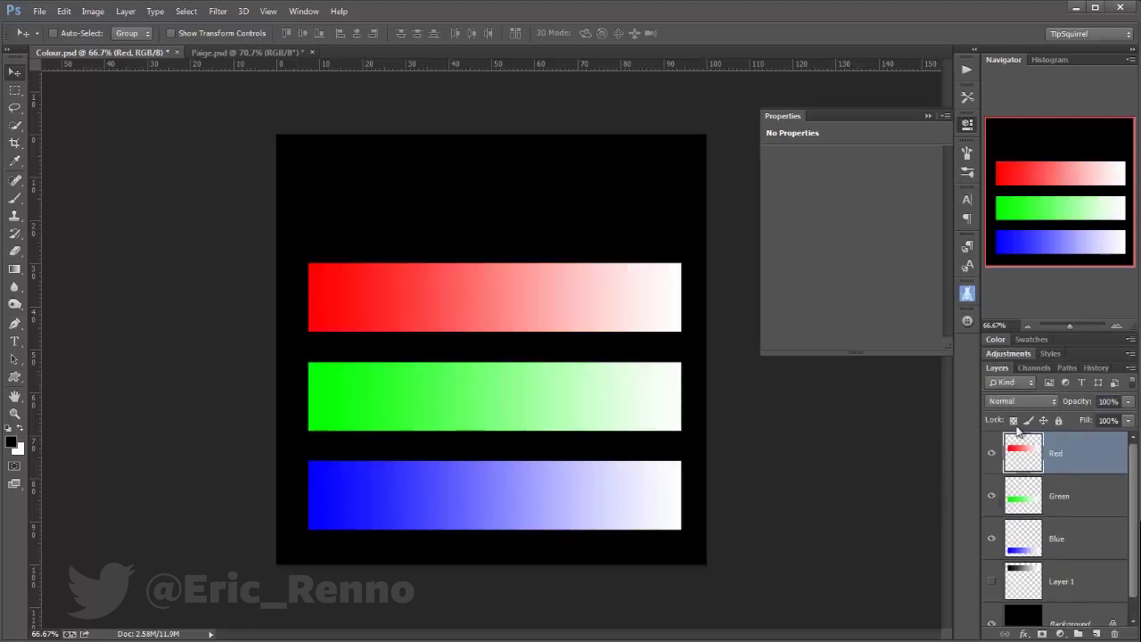
Compare how the three colour bars appear in the individual Red, Green and Blue channels
click(1032, 367)
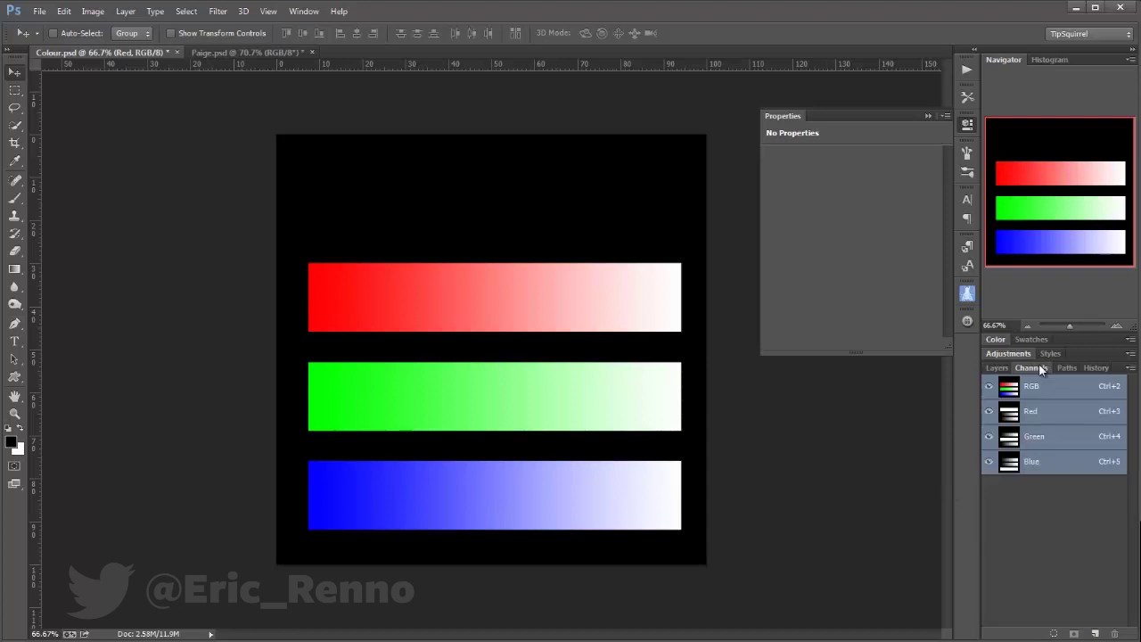
click(1055, 417)
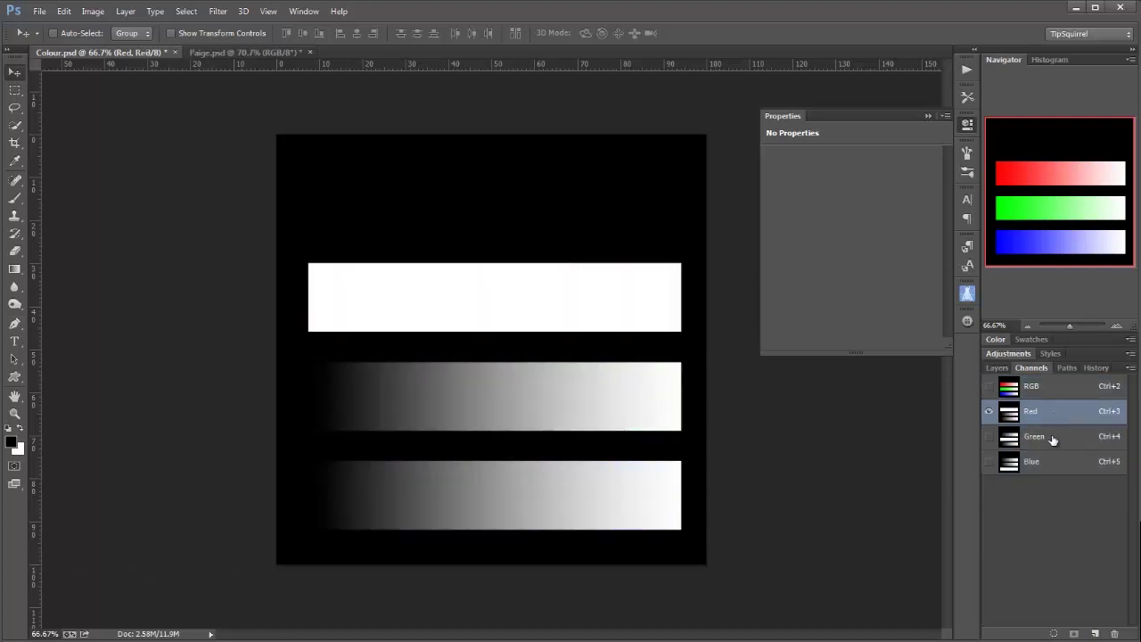
click(1051, 443)
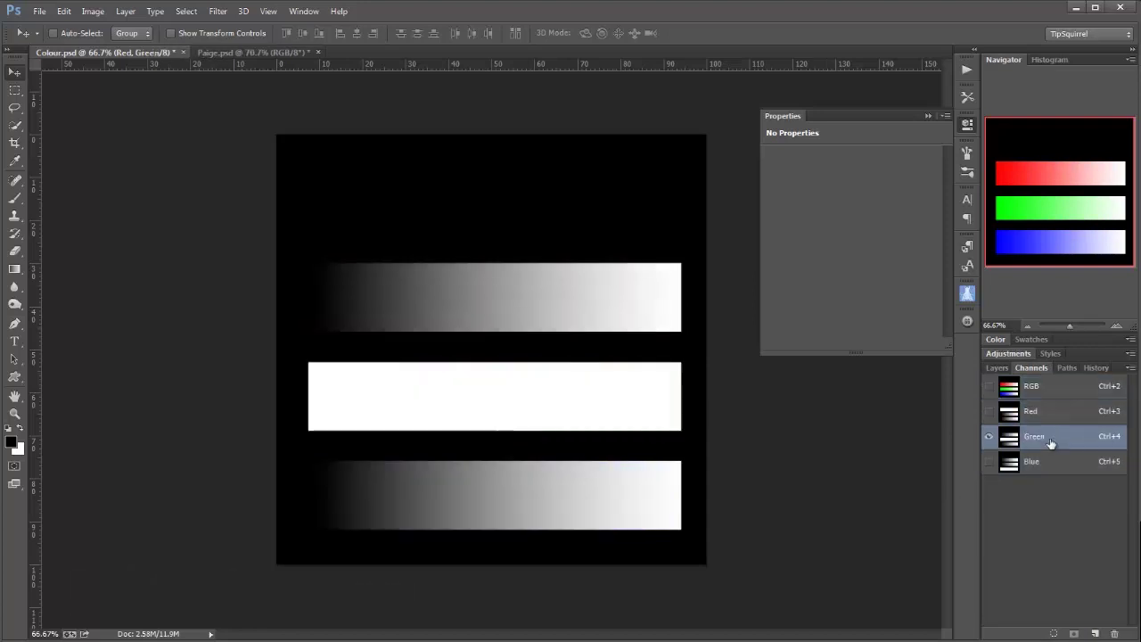
click(1047, 464)
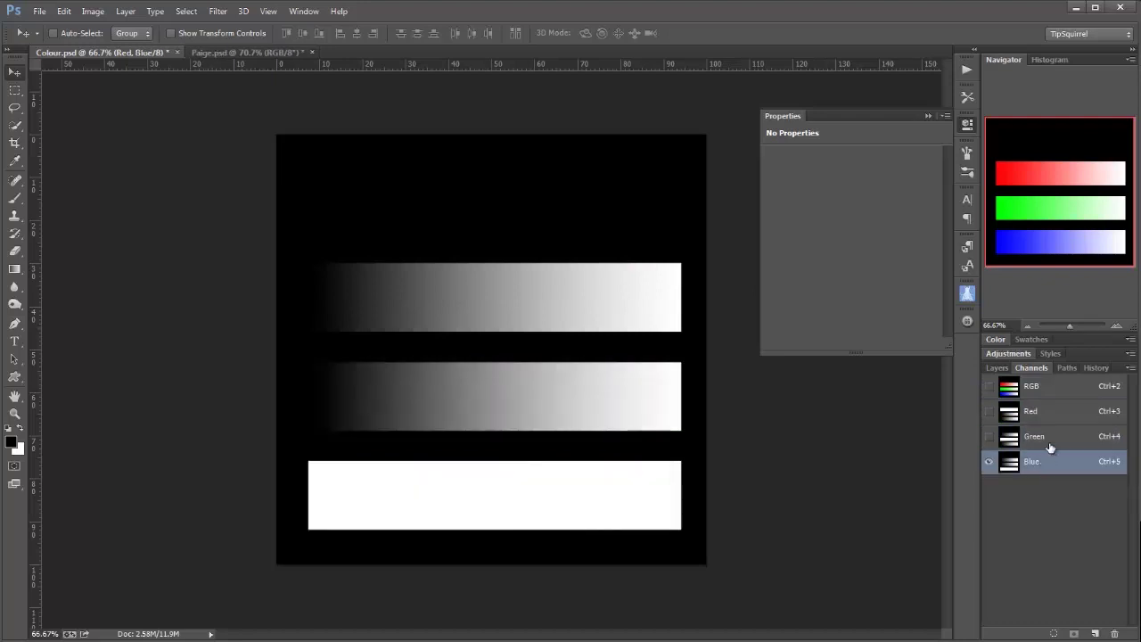
click(1050, 443)
click(1051, 411)
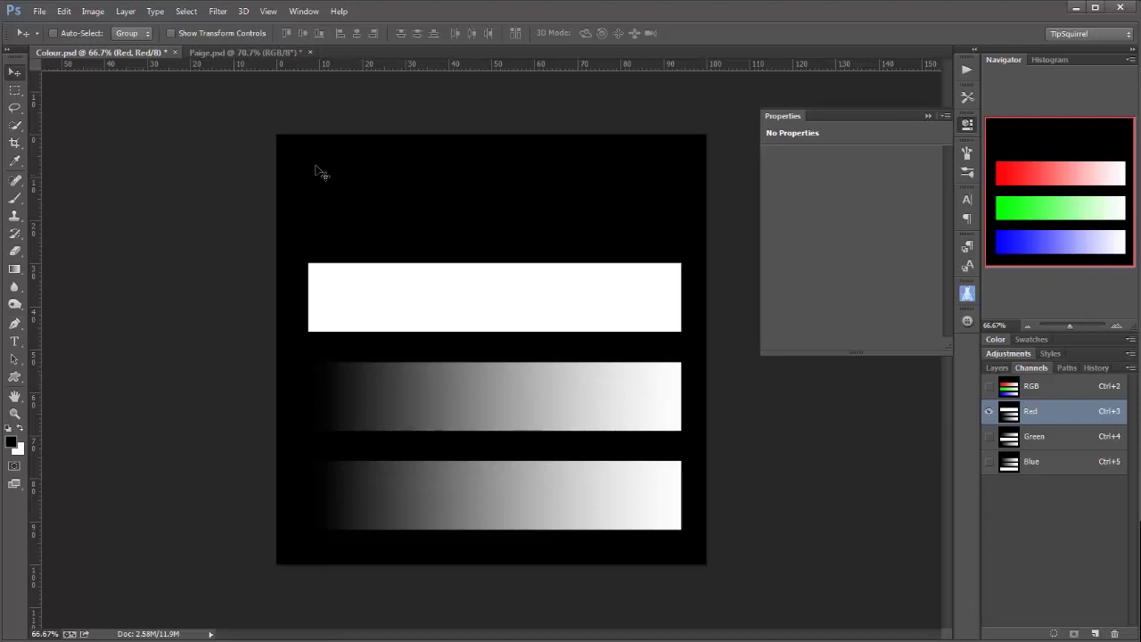
Switch to the portrait document and compare its Red, Green and Blue channels individually
click(219, 56)
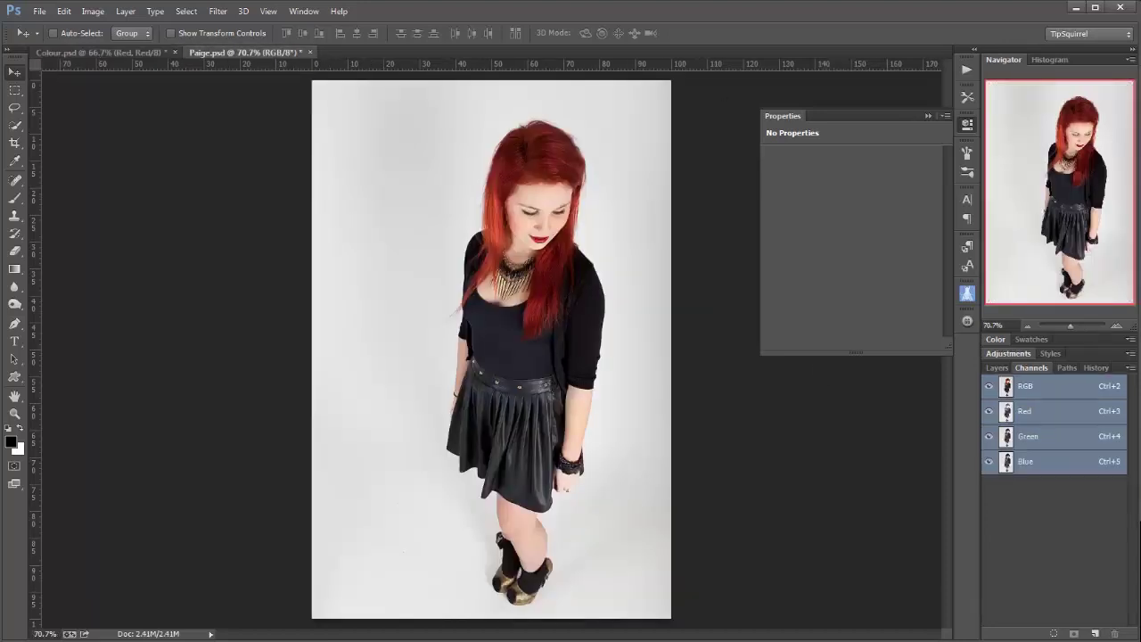
click(1033, 412)
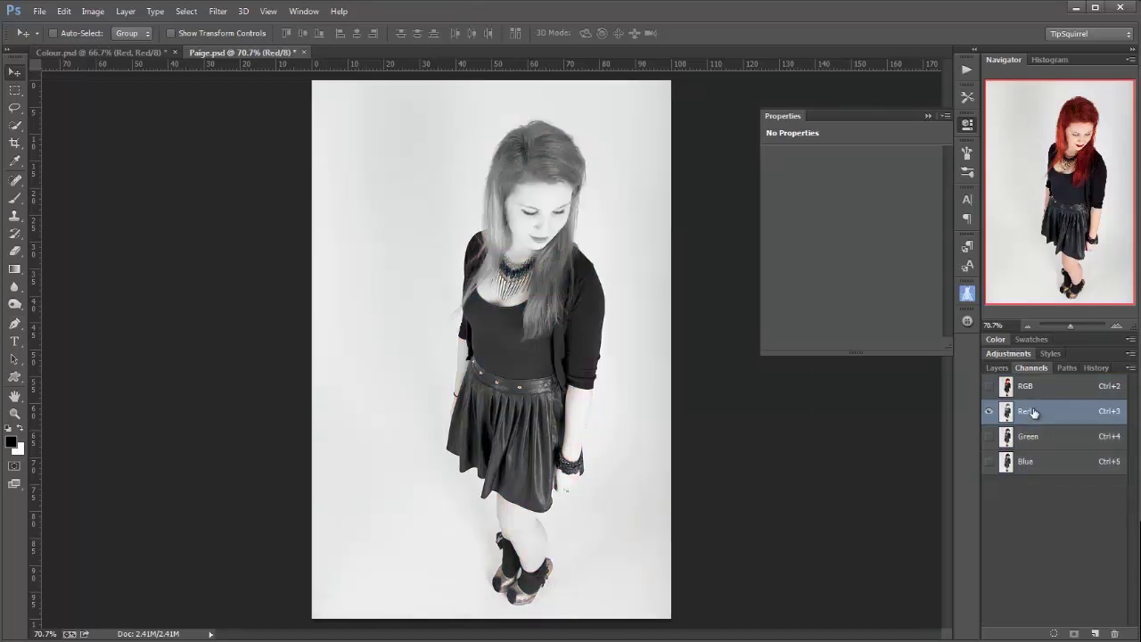
click(1032, 438)
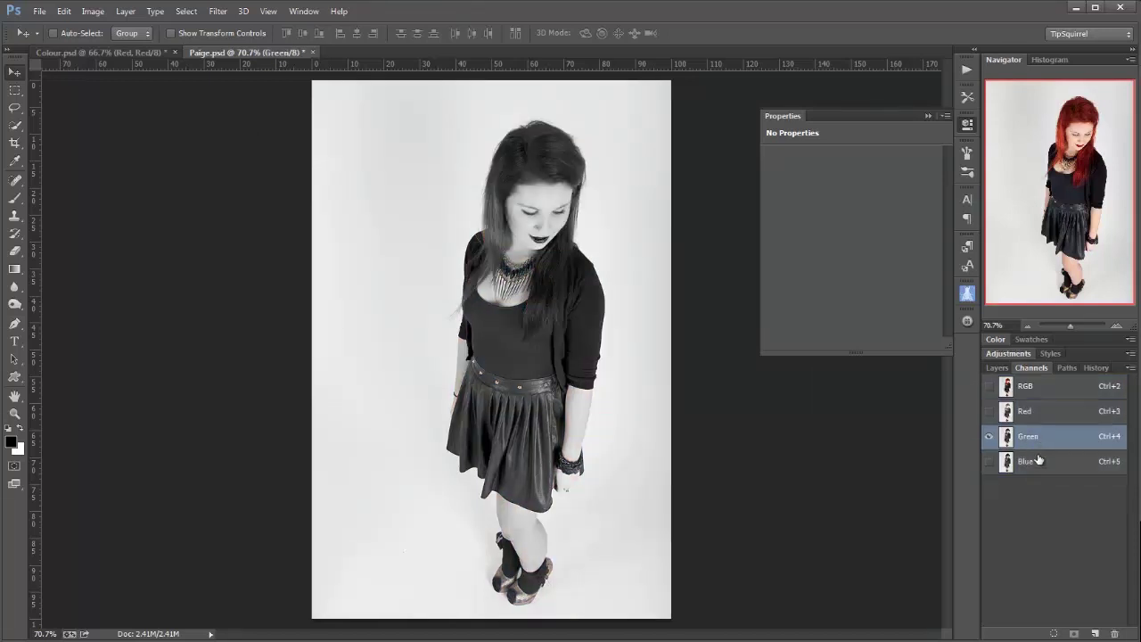
click(1031, 474)
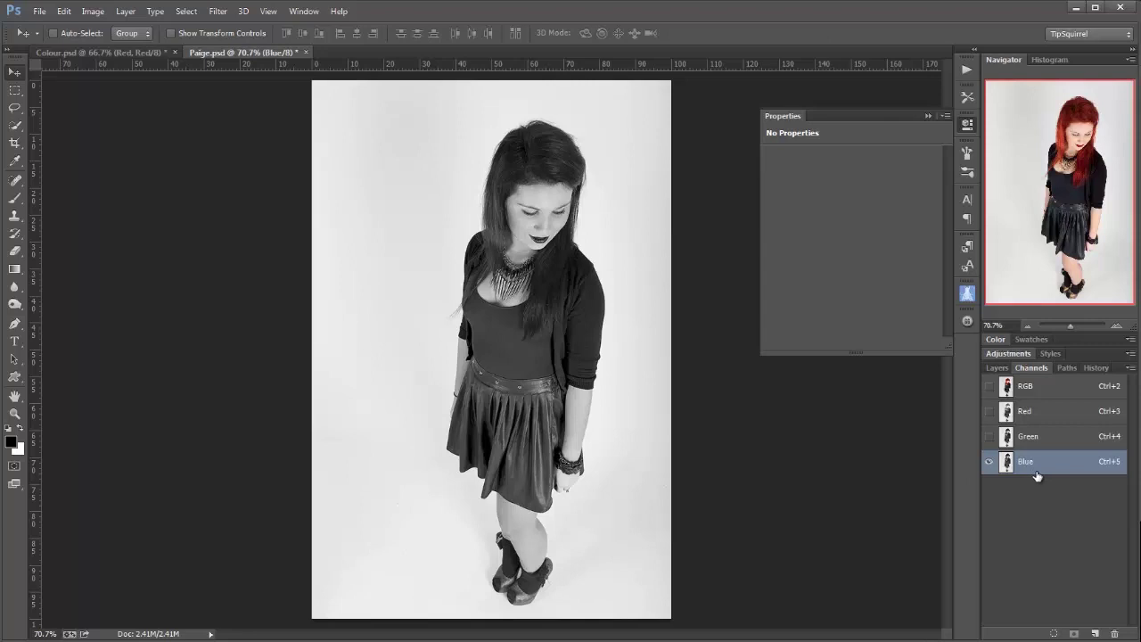
click(1051, 411)
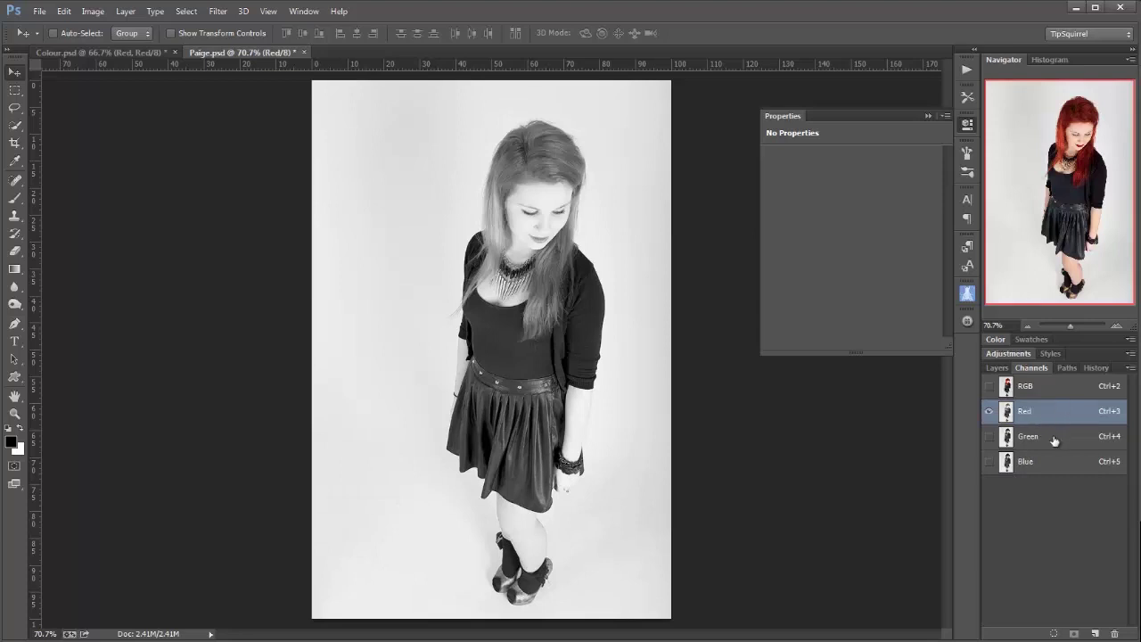
click(1054, 440)
click(1053, 470)
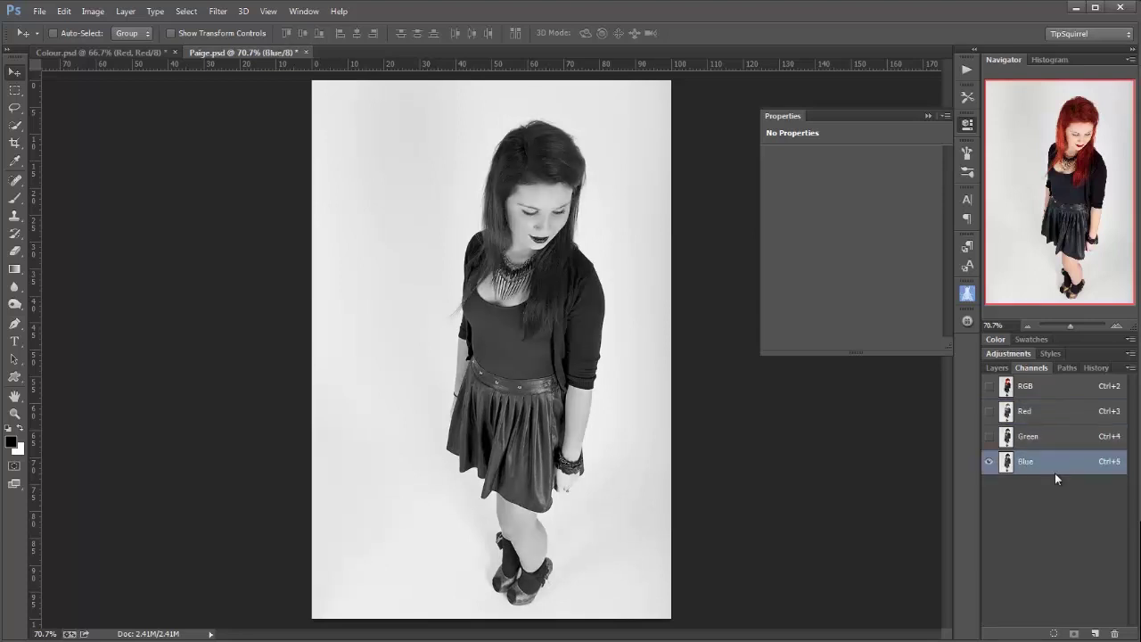
Load the portrait's Red channel as a selection
click(1054, 421)
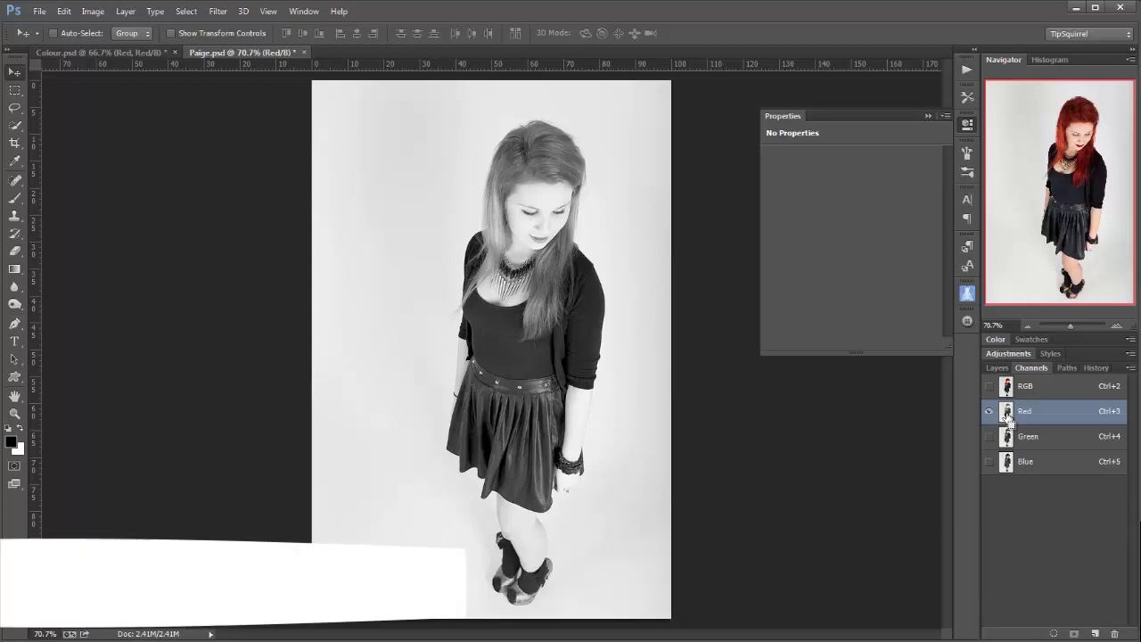
ctrl+click(1008, 418)
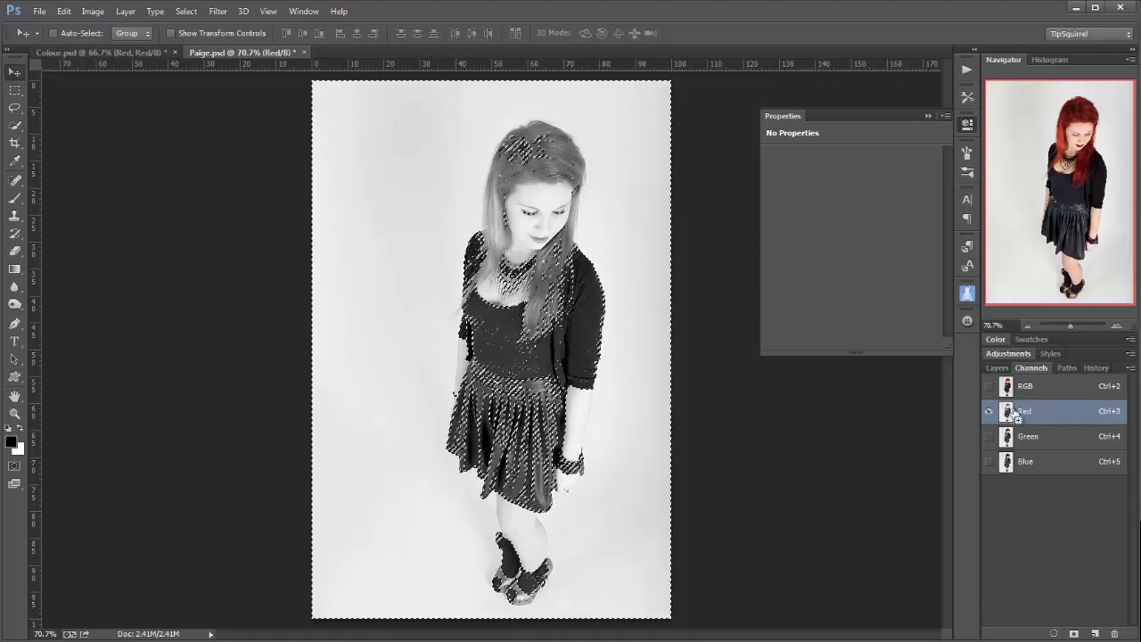
Switch to Colour.psd, view its RGB composite, and load its Red channel as a selection
click(51, 55)
click(1060, 390)
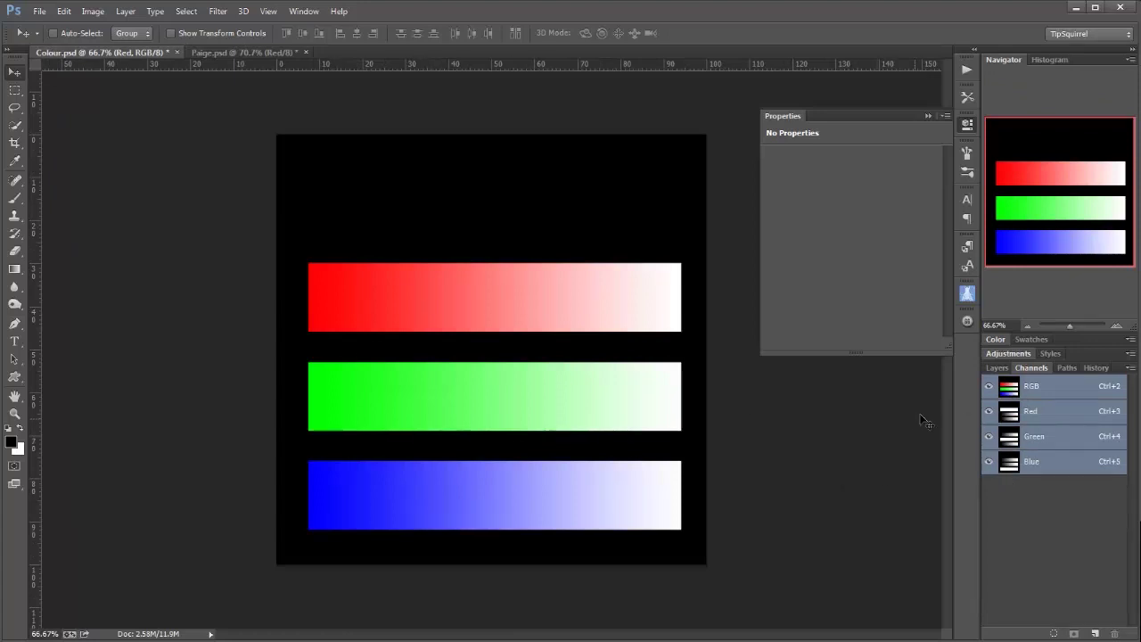
click(1044, 414)
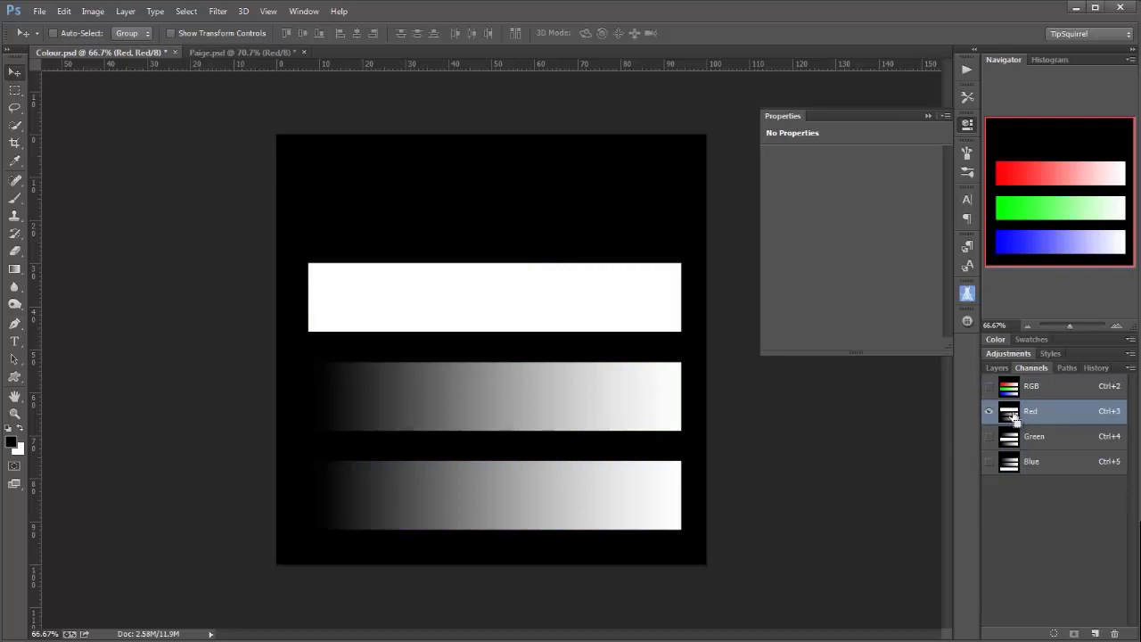
ctrl+click(1010, 414)
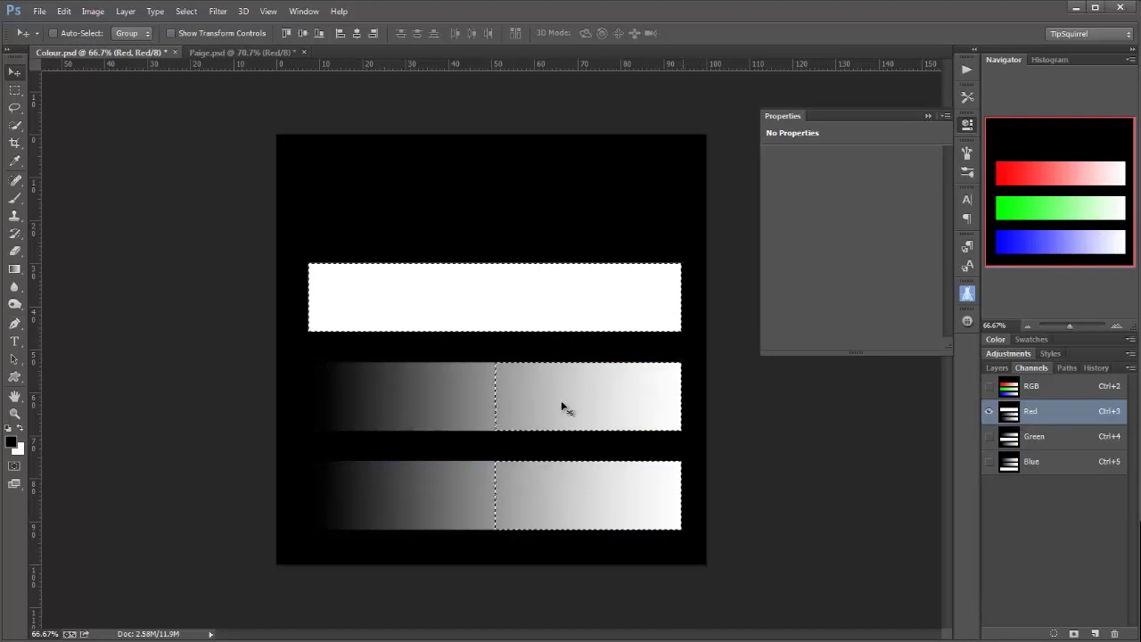
Add the Red channel to the existing selection three times to extend it into the darker tones
ctrl+shift+click(1009, 417)
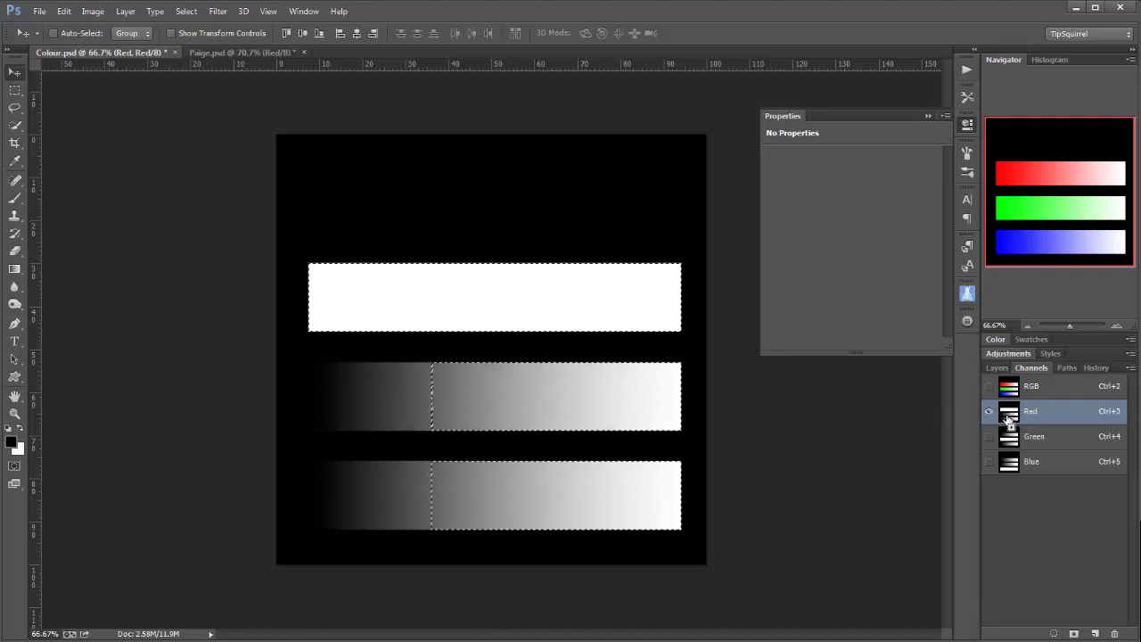
ctrl+shift+click(1010, 417)
ctrl+shift+click(1009, 418)
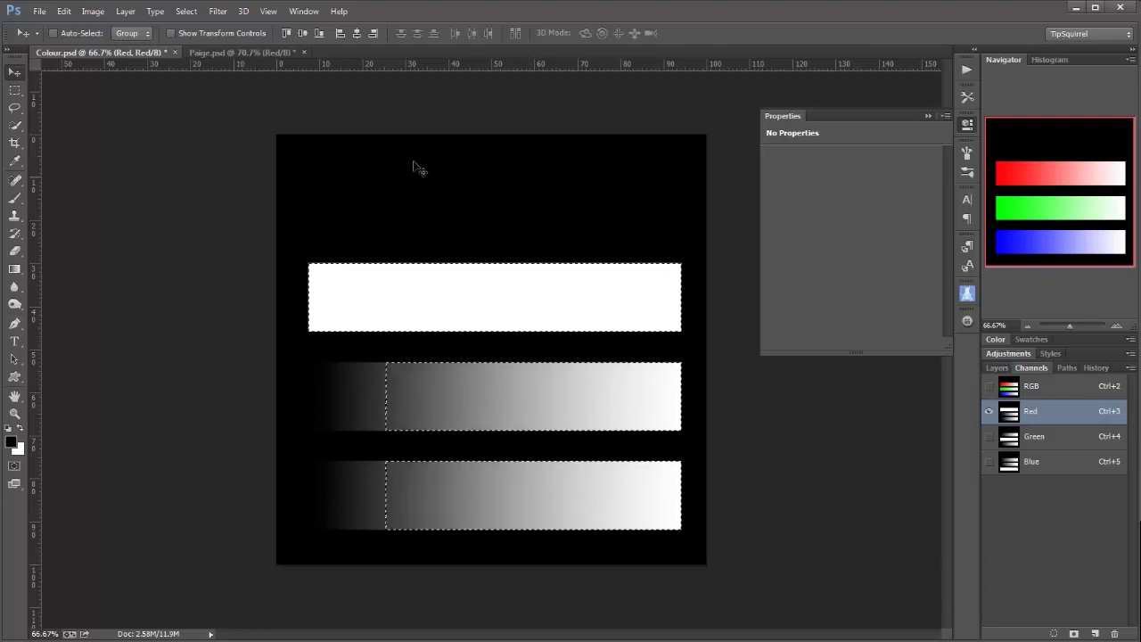
Return to the portrait's RGB composite and add a Levels adjustment layer masked by the Red channel selection
click(223, 54)
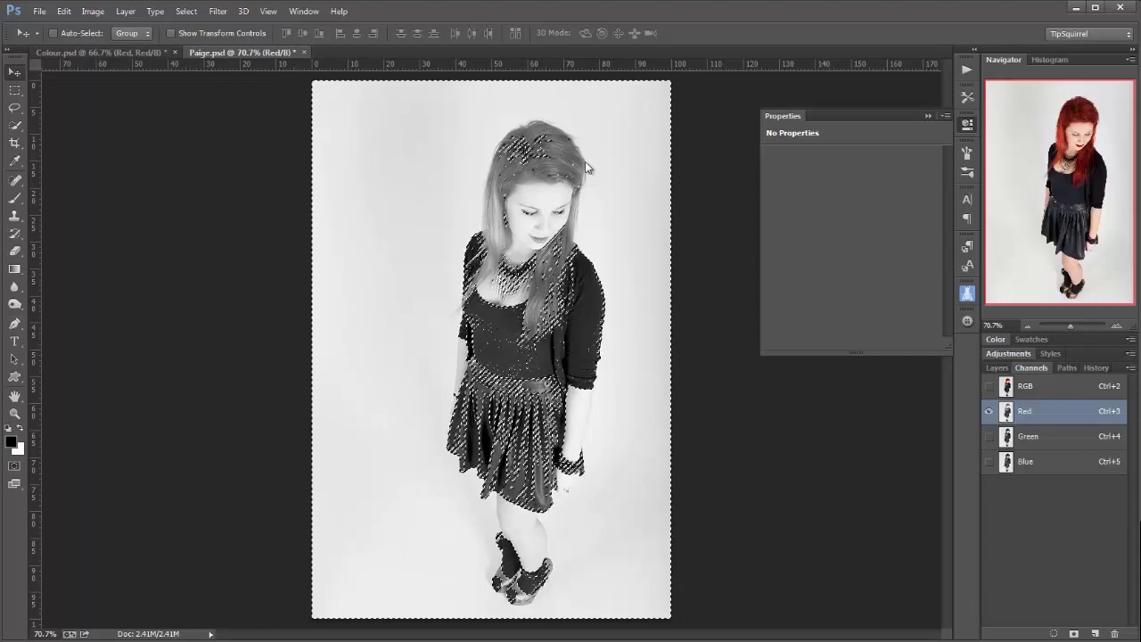
click(1047, 393)
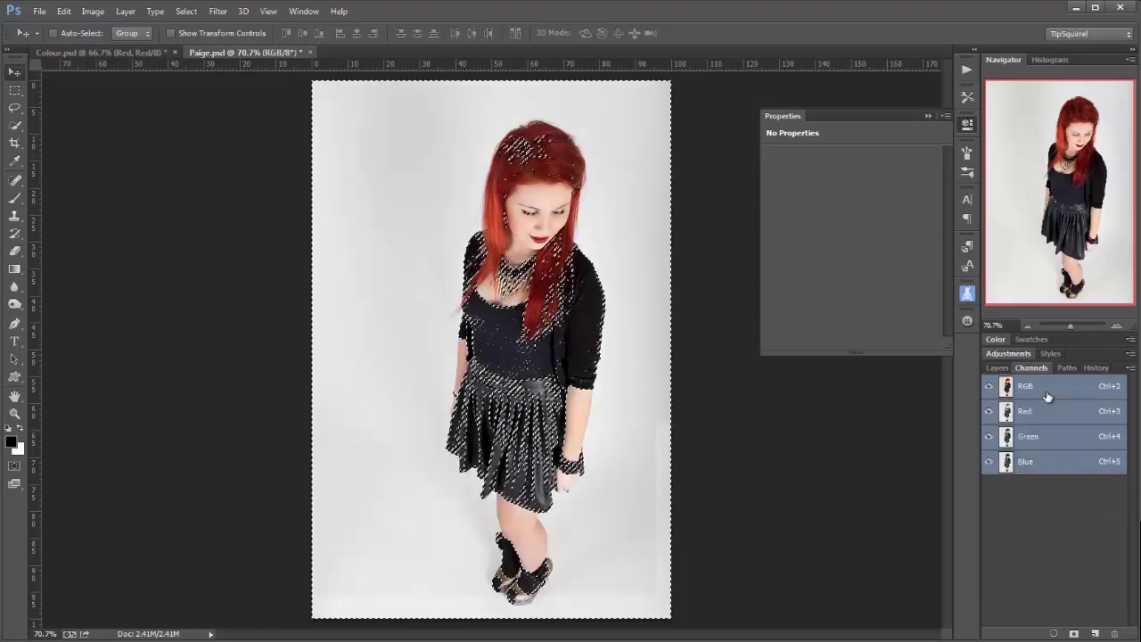
click(998, 369)
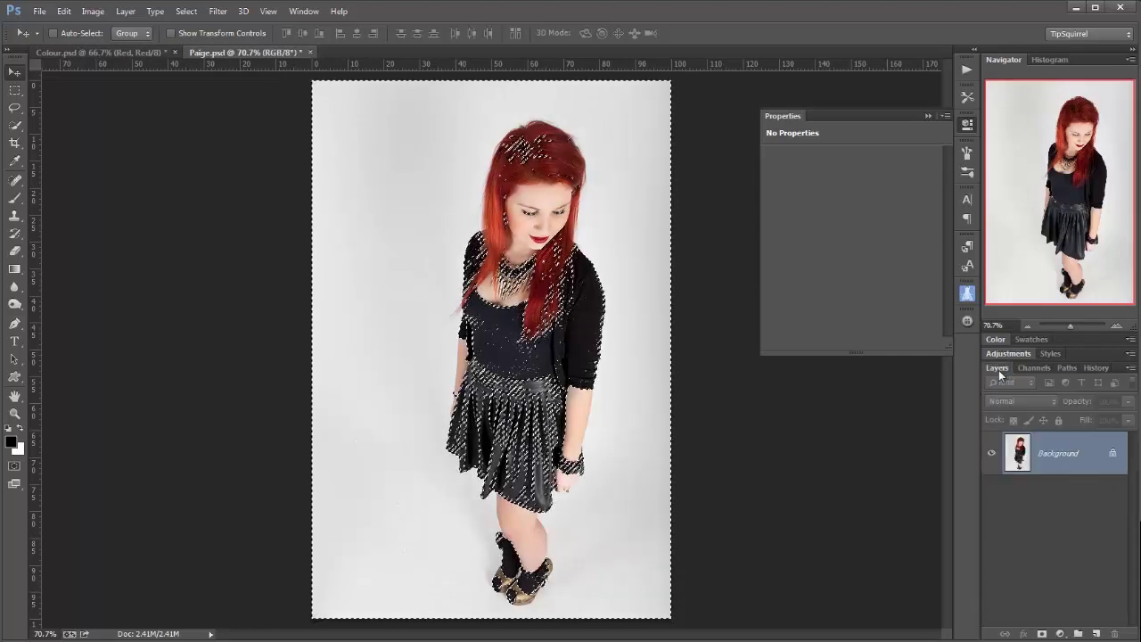
click(1059, 632)
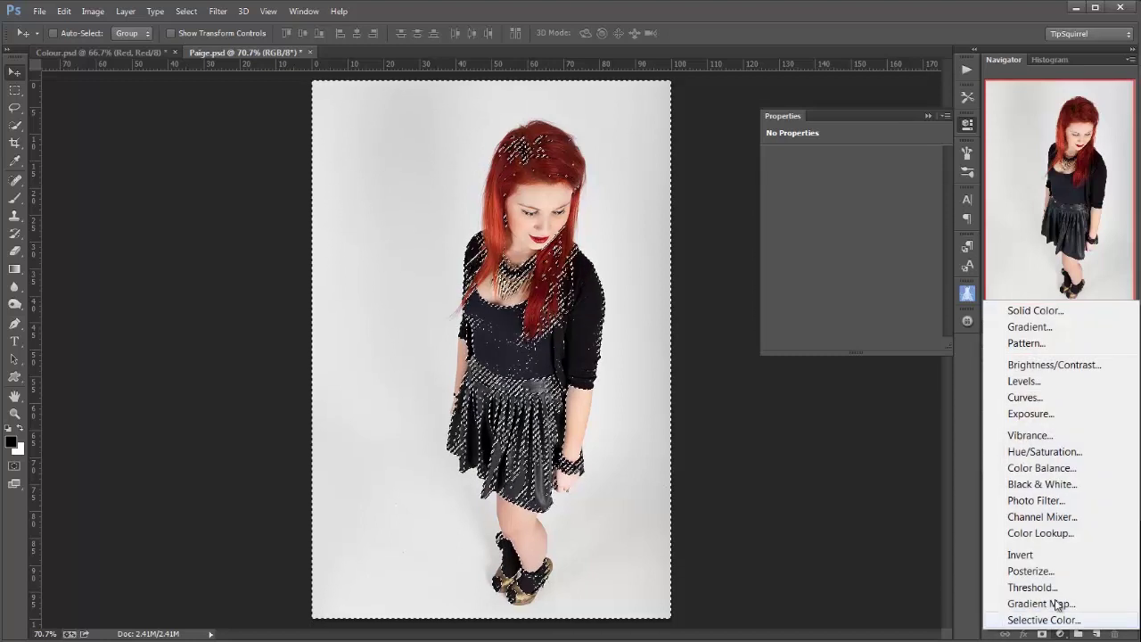
click(1026, 381)
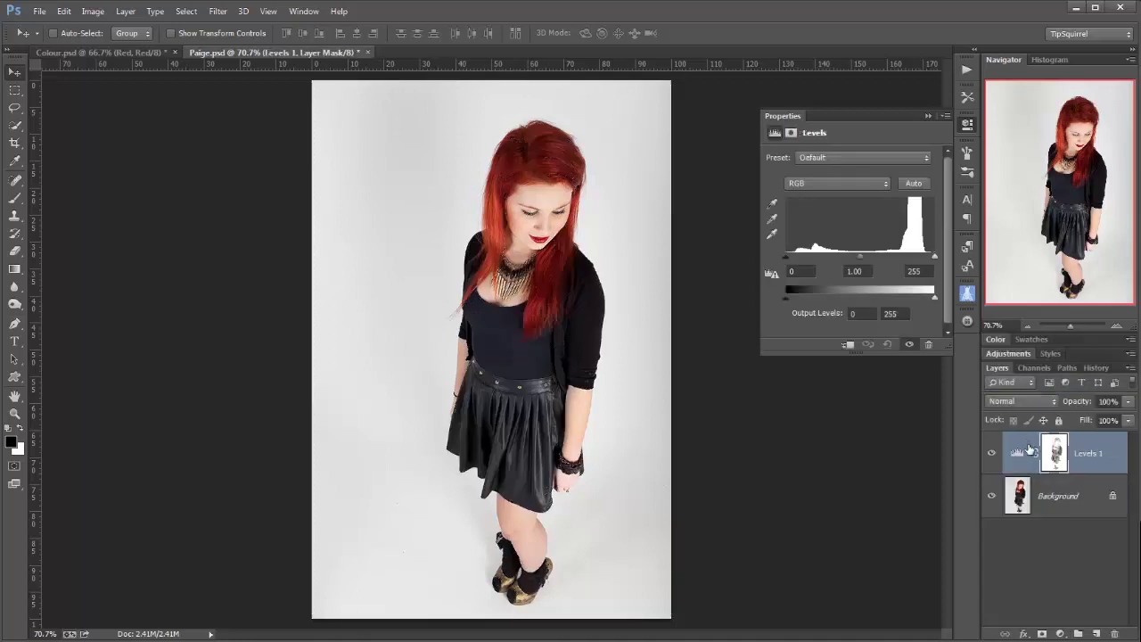
Set the Levels 1 input levels to 43 for shadows, 2.83 for midtones and 234 for highlights
click(803, 272)
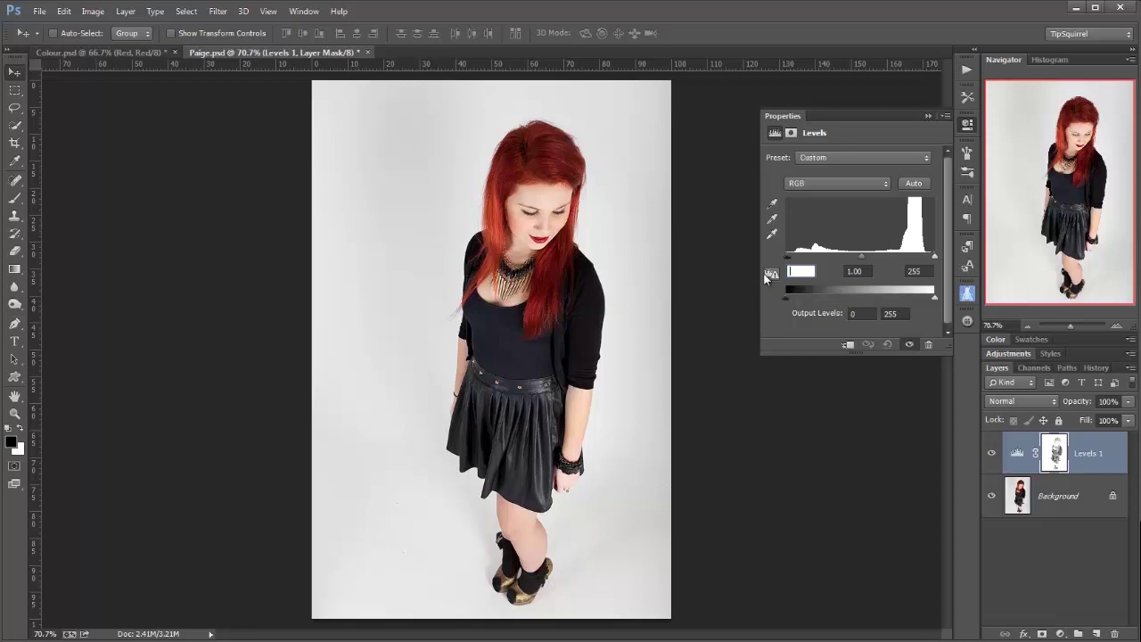
text(43)
key(Tab)
text(2.)
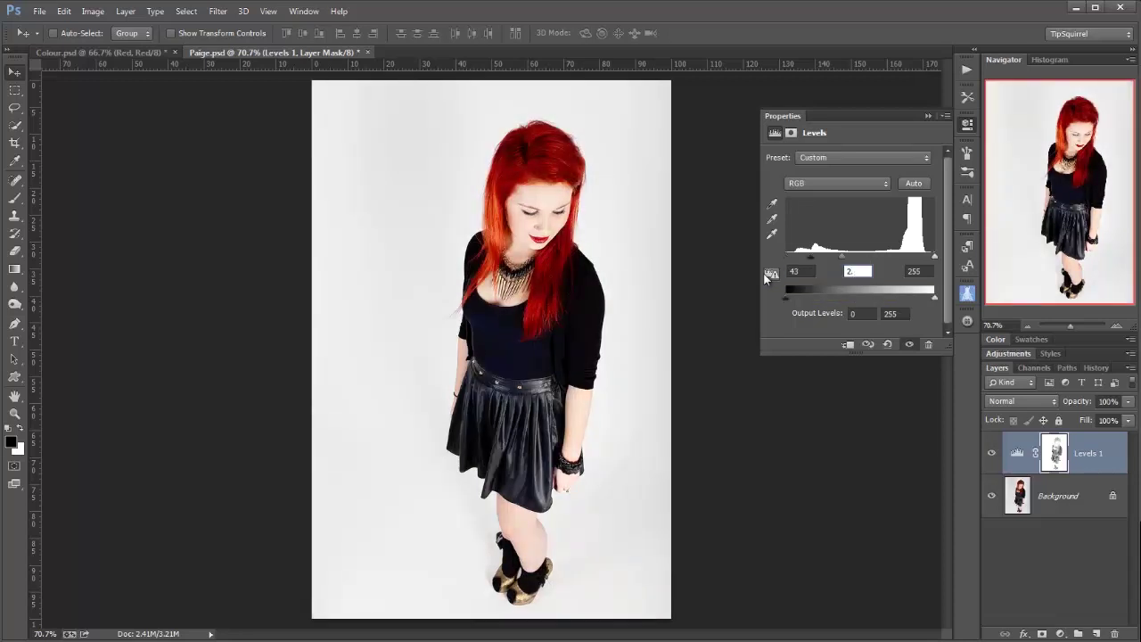
text(83)
key(Tab)
text(234)
key(Tab)
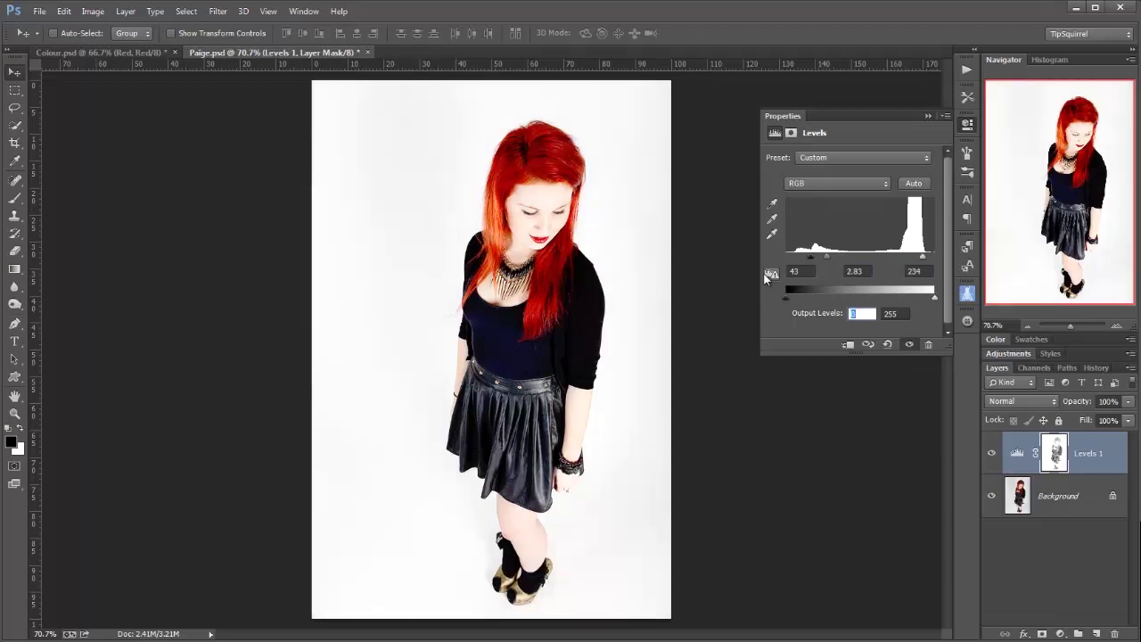
Toggle the Levels 1 layer's visibility to compare before and after, leaving the layer hidden
click(991, 457)
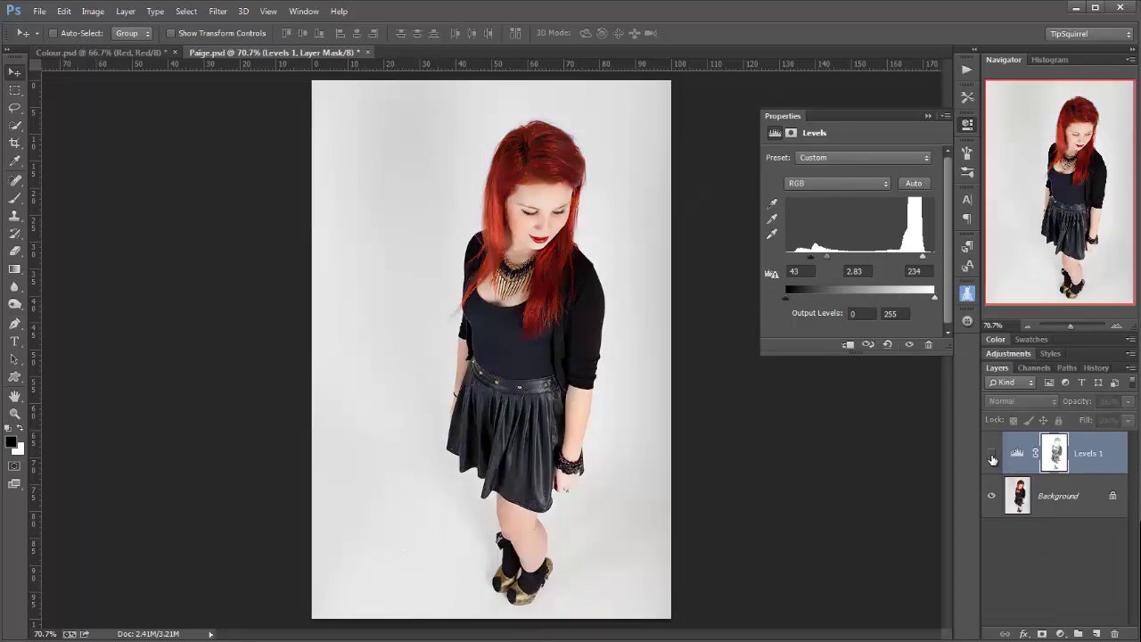
click(991, 456)
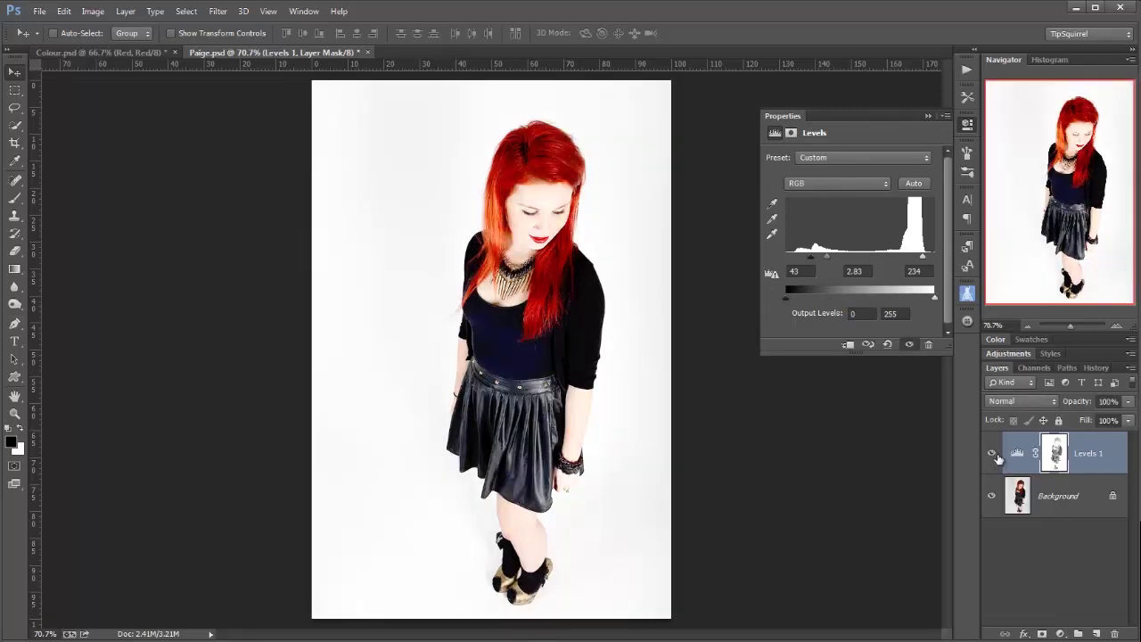
click(991, 457)
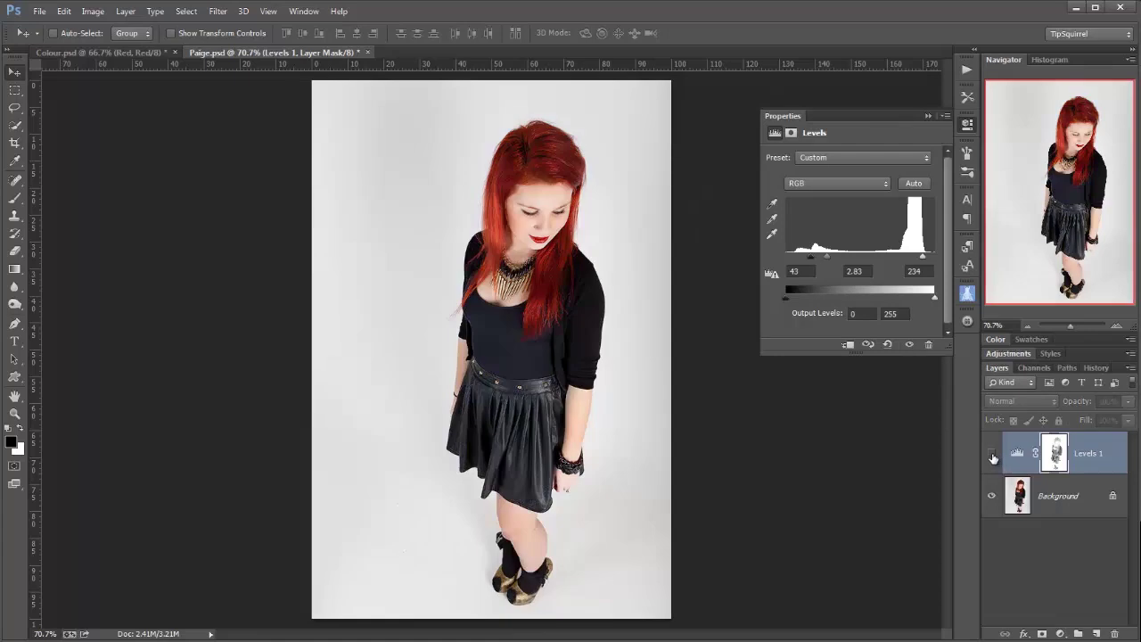
Load the portrait's Red channel as a selection, add the same channel to it again, and invert the selection
click(1033, 369)
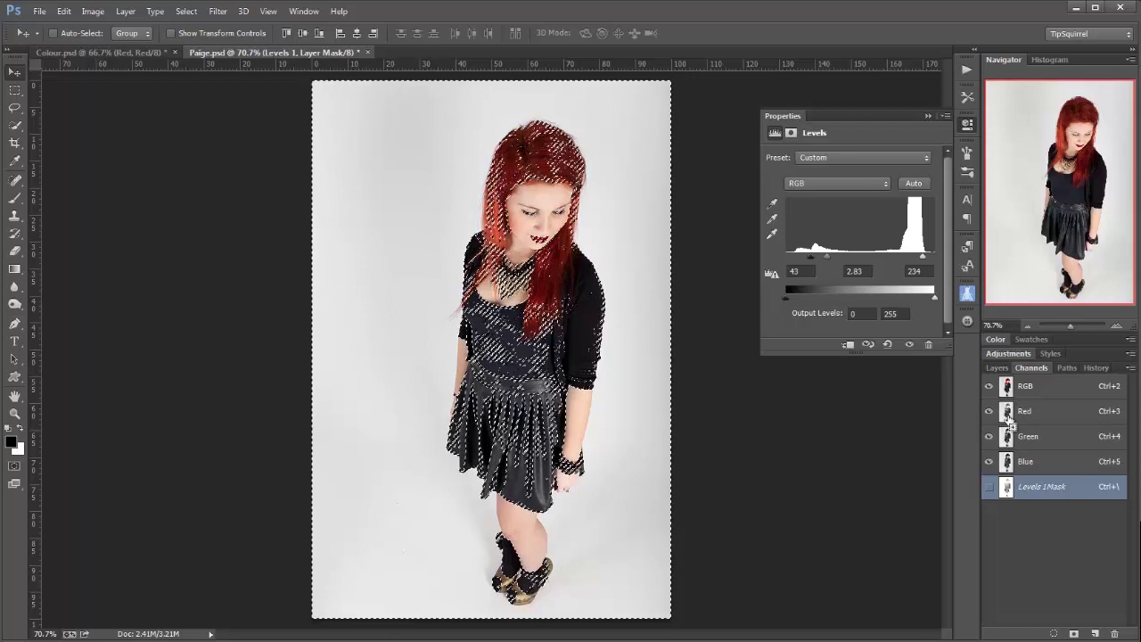
ctrl+click(1008, 413)
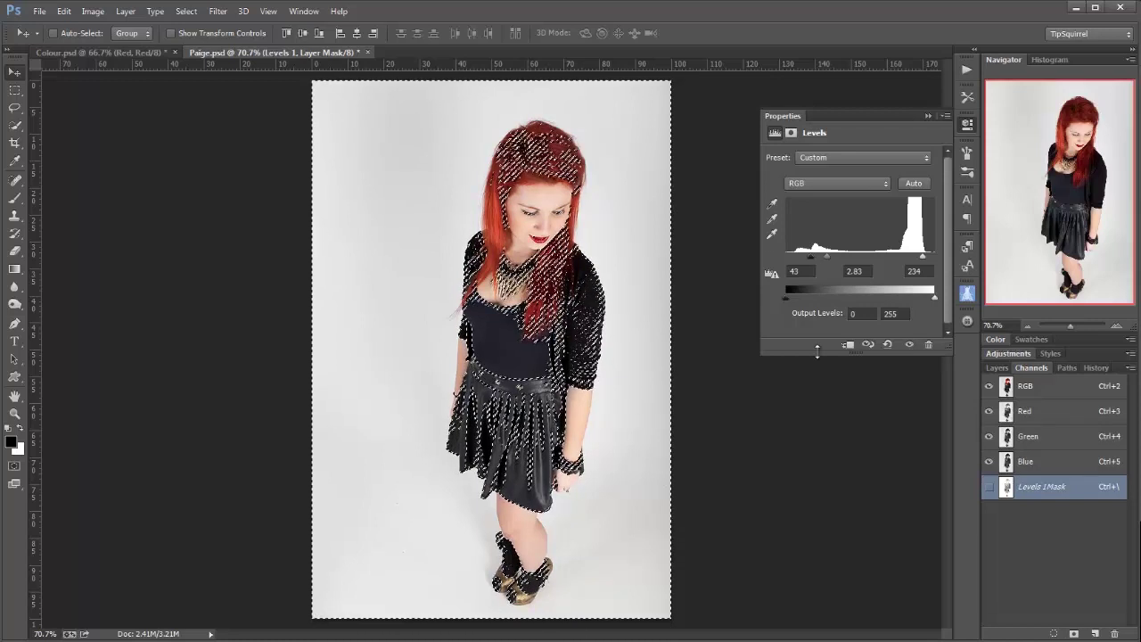
click(189, 11)
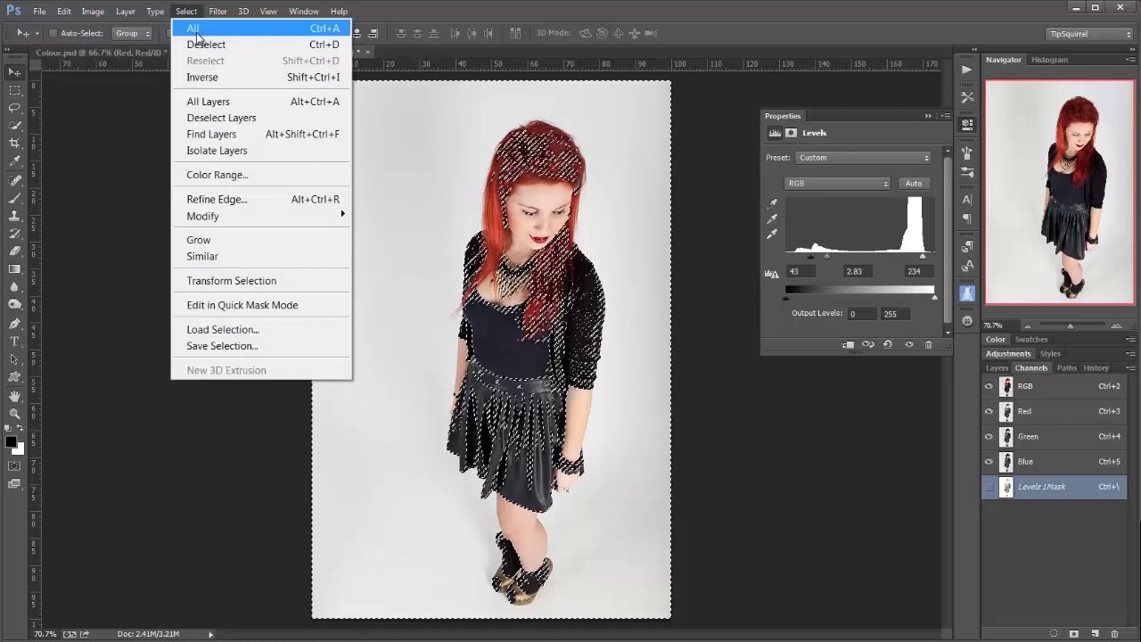
click(200, 76)
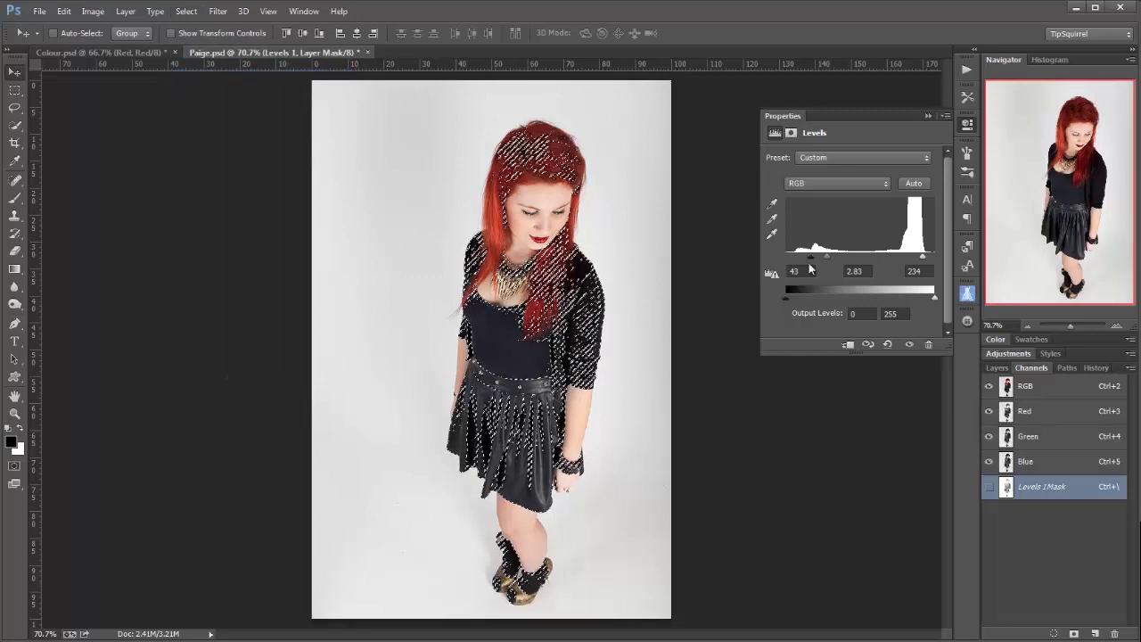
Return to the RGB composite and add a second Levels adjustment layer masked by the inverted selection
click(1040, 386)
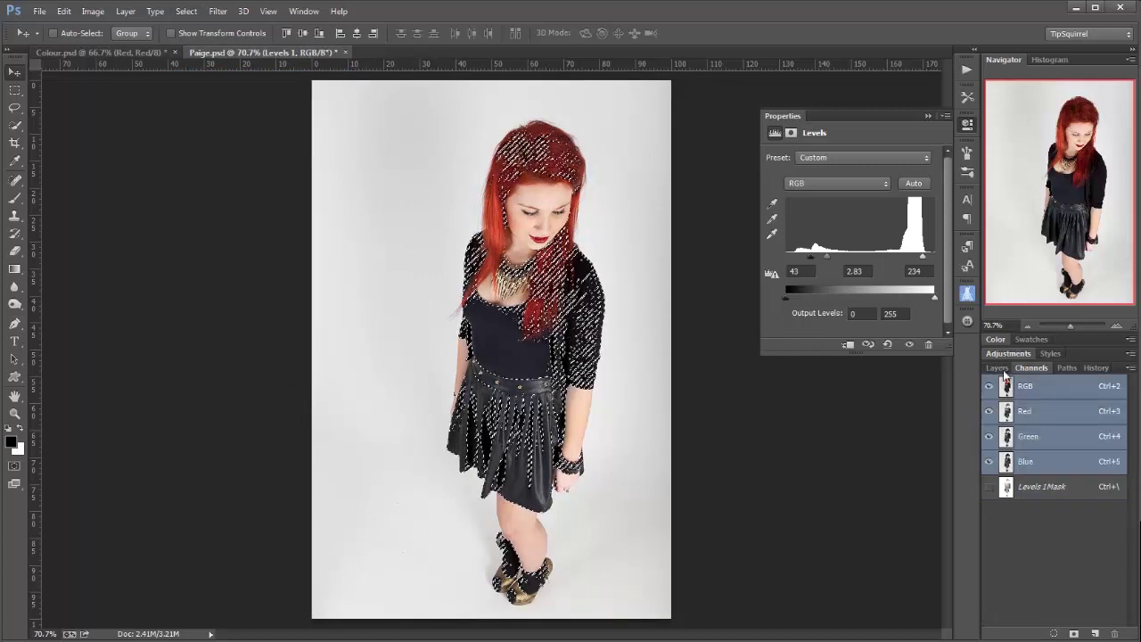
click(998, 369)
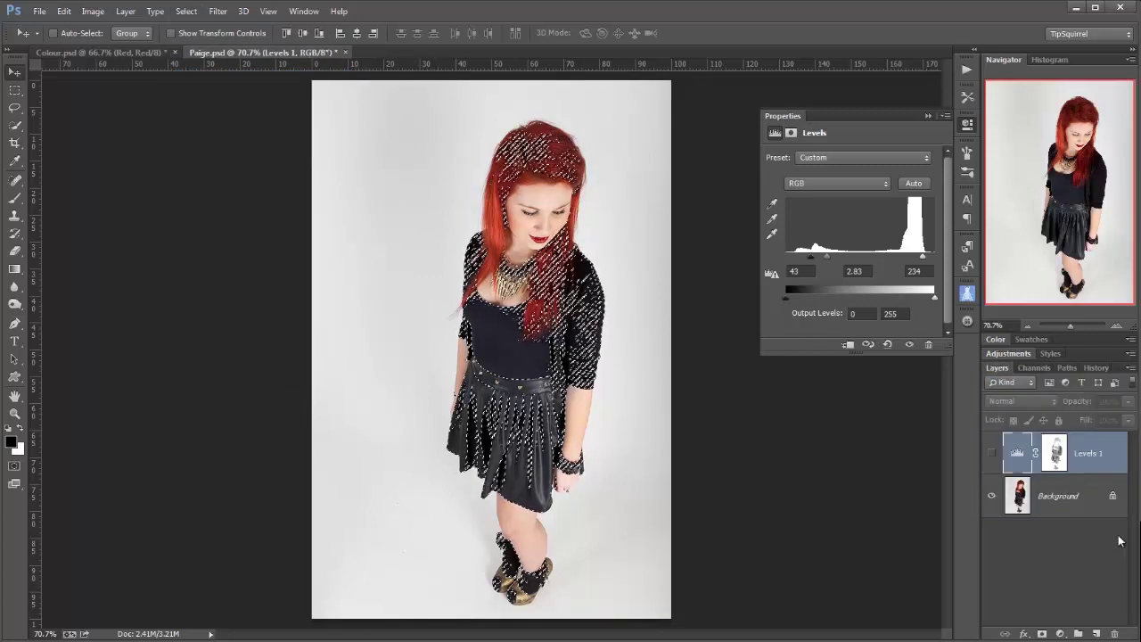
click(1096, 632)
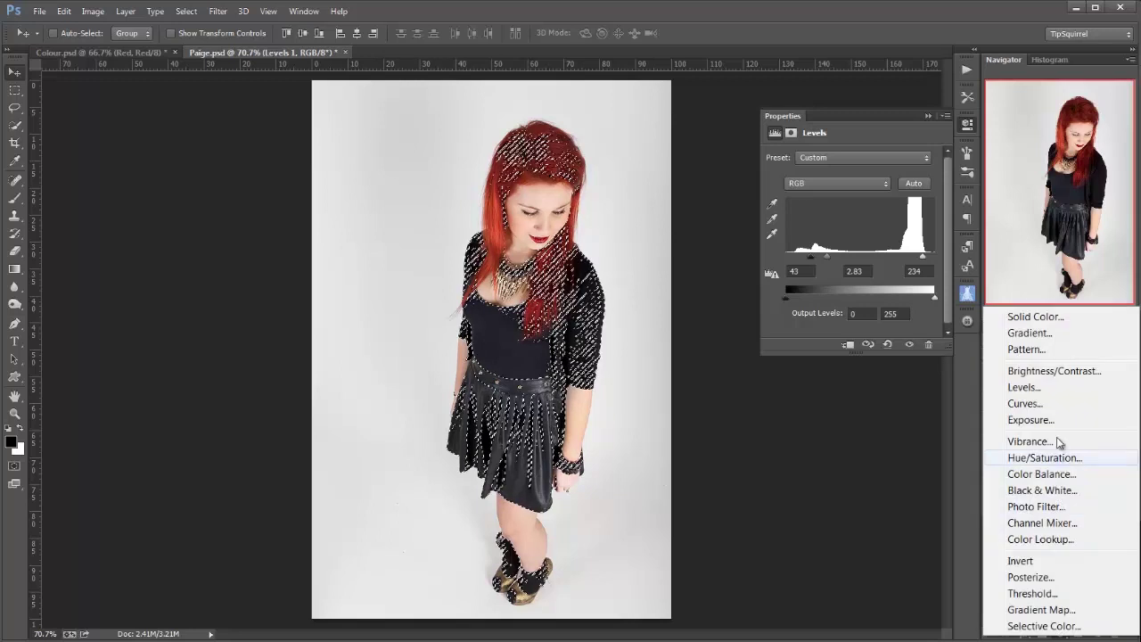
click(1025, 387)
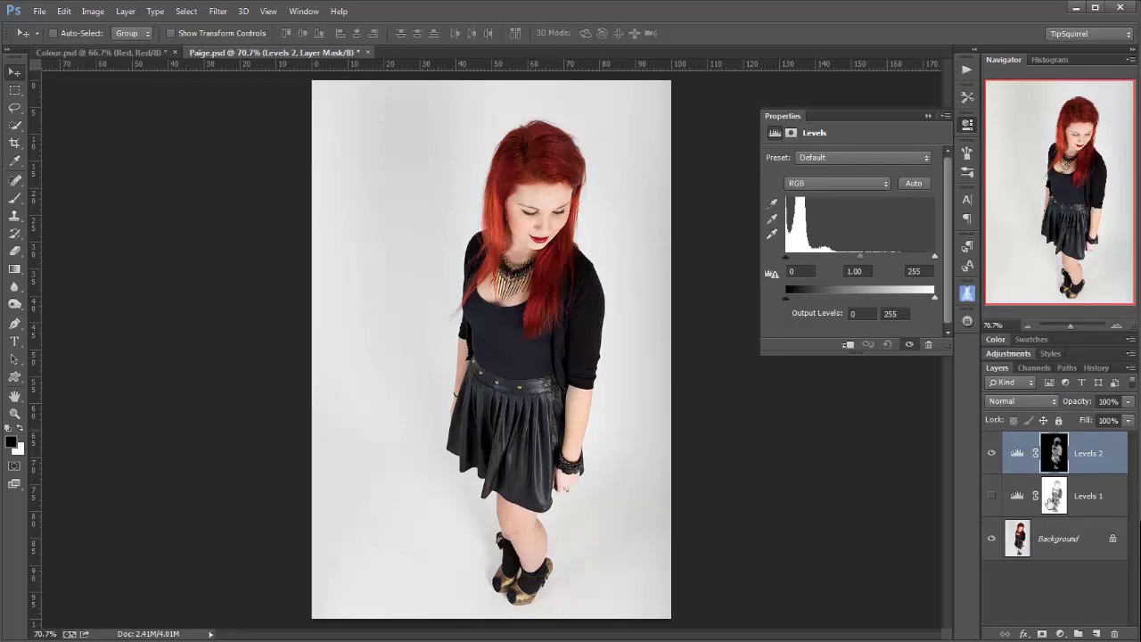
View the Levels 2 and Levels 1 masks on their own to compare them, and return to the image
alt+click(1055, 455)
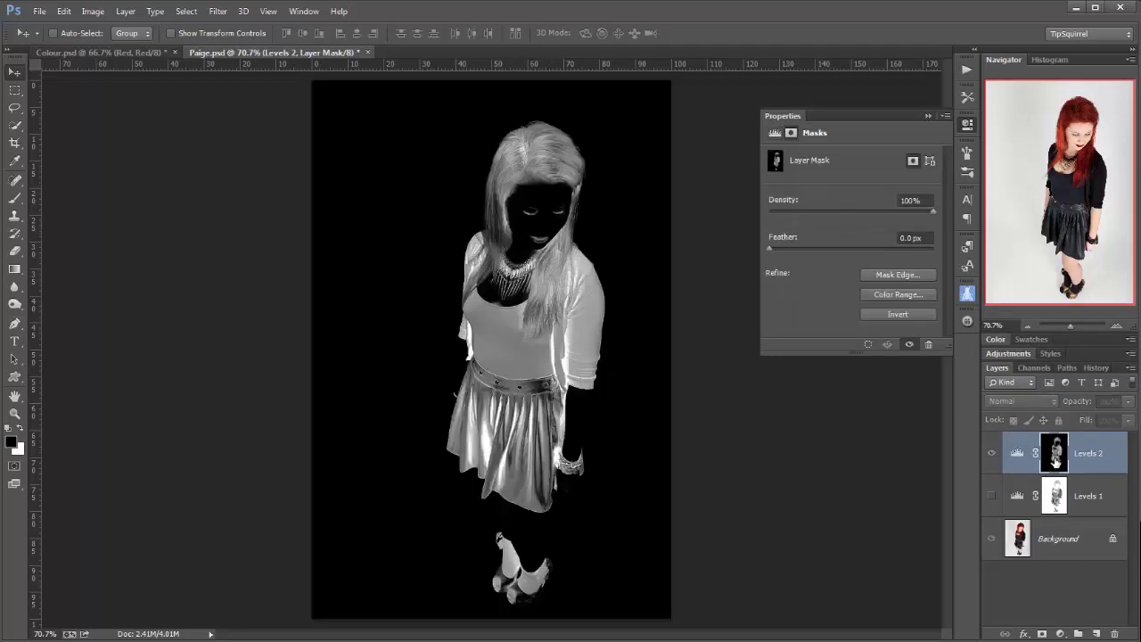
click(1055, 499)
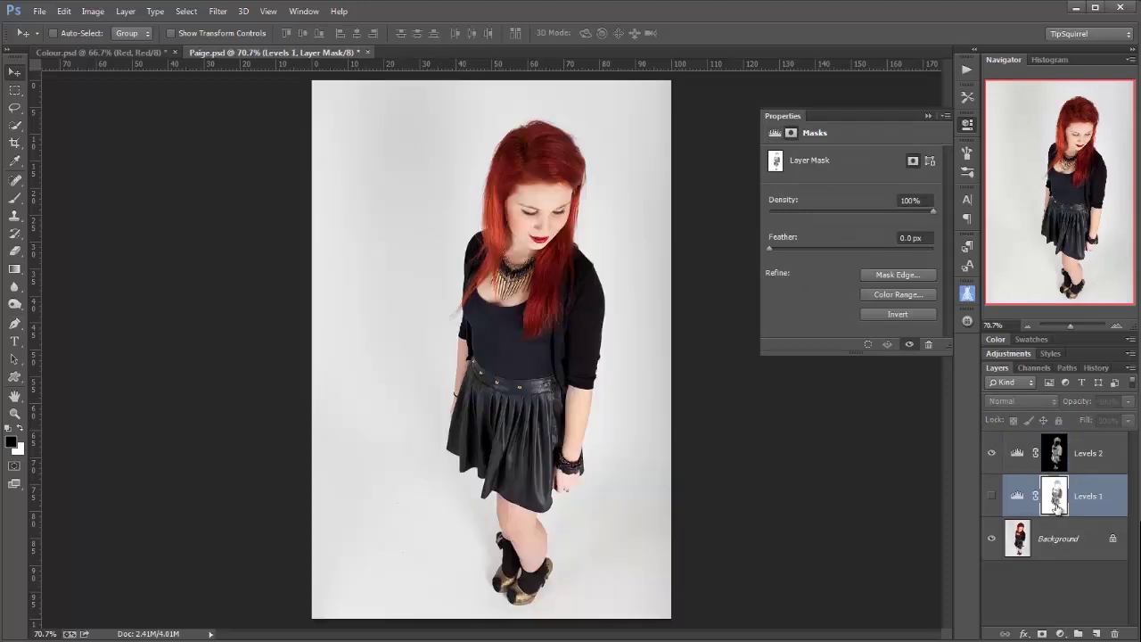
alt+click(1056, 497)
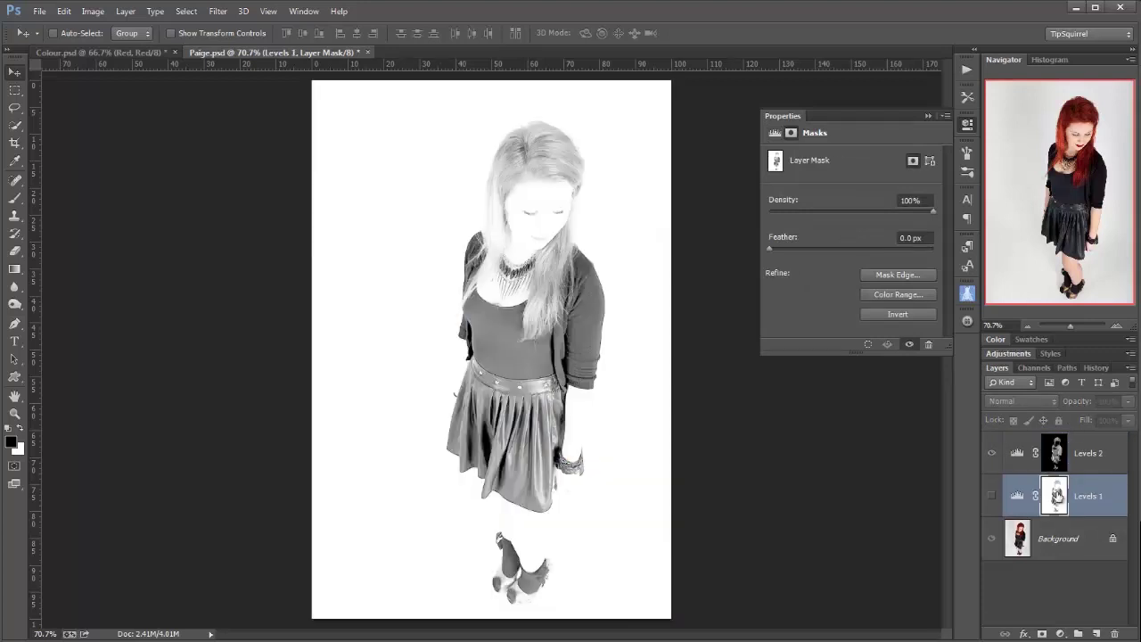
click(1025, 457)
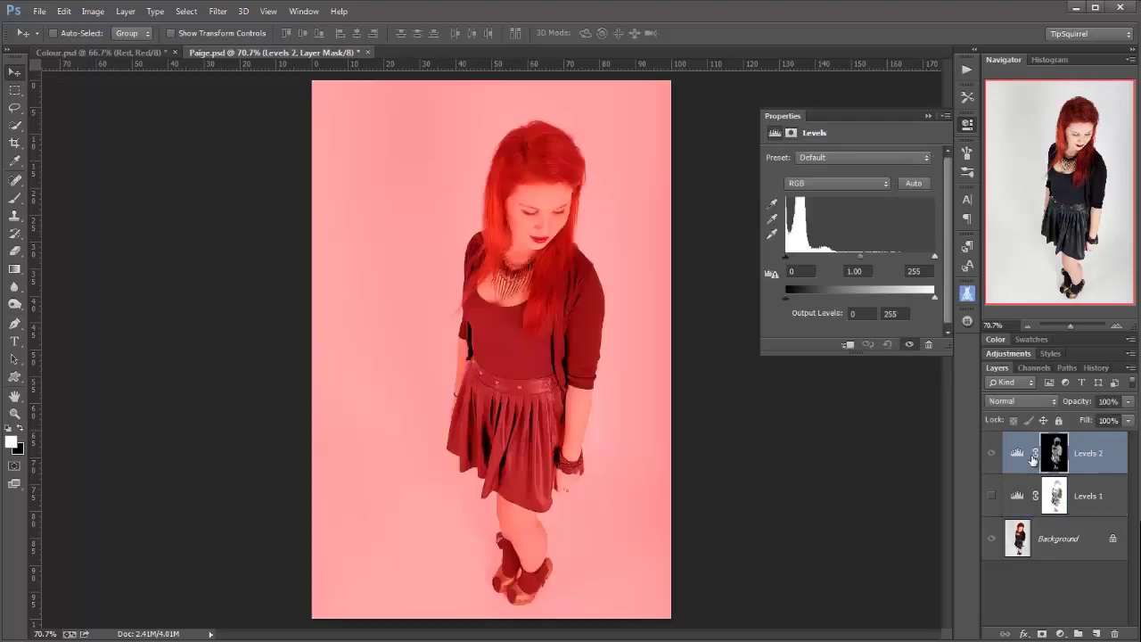
click(1048, 459)
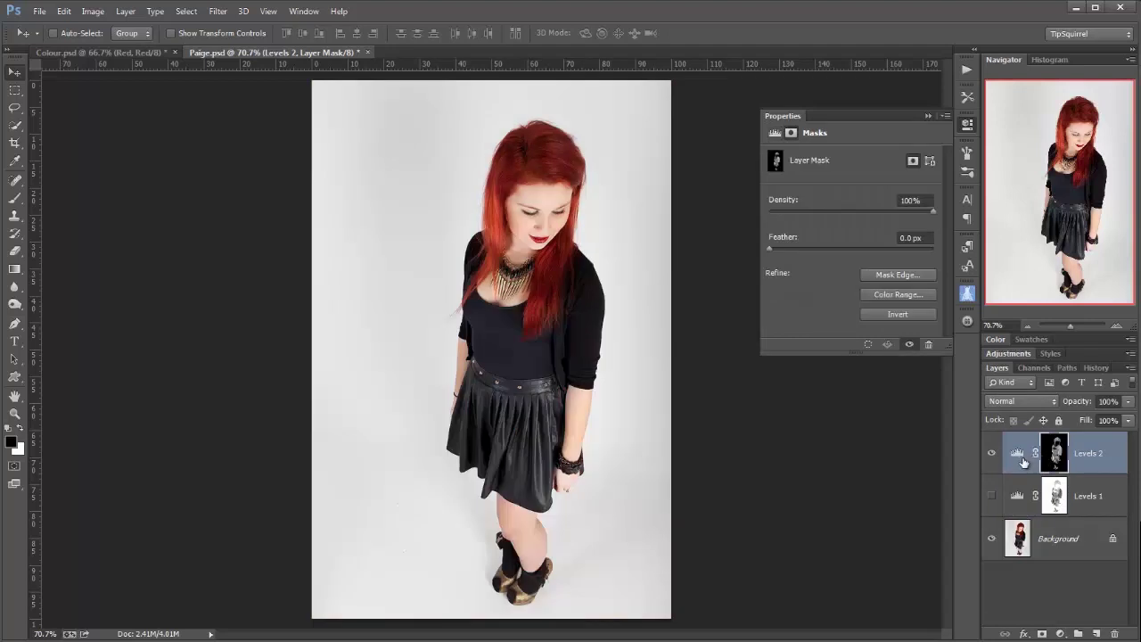
Set the Levels 2 midtones to 0.47 and highlights to 103, and compare the image with and without the layer
click(1024, 462)
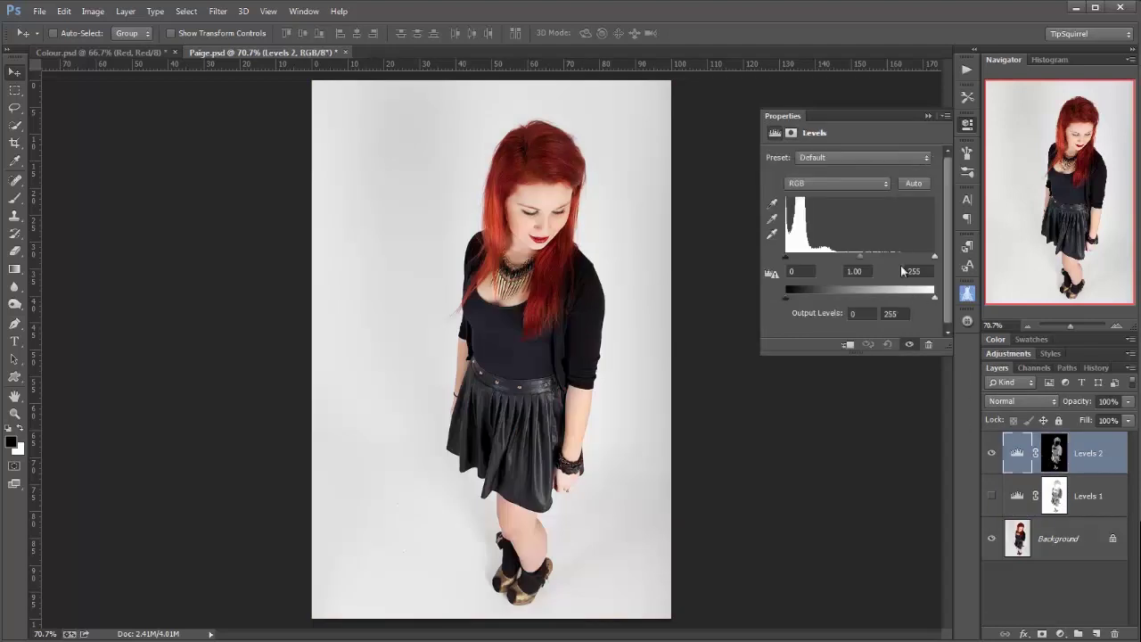
drag(890, 259, 830, 256)
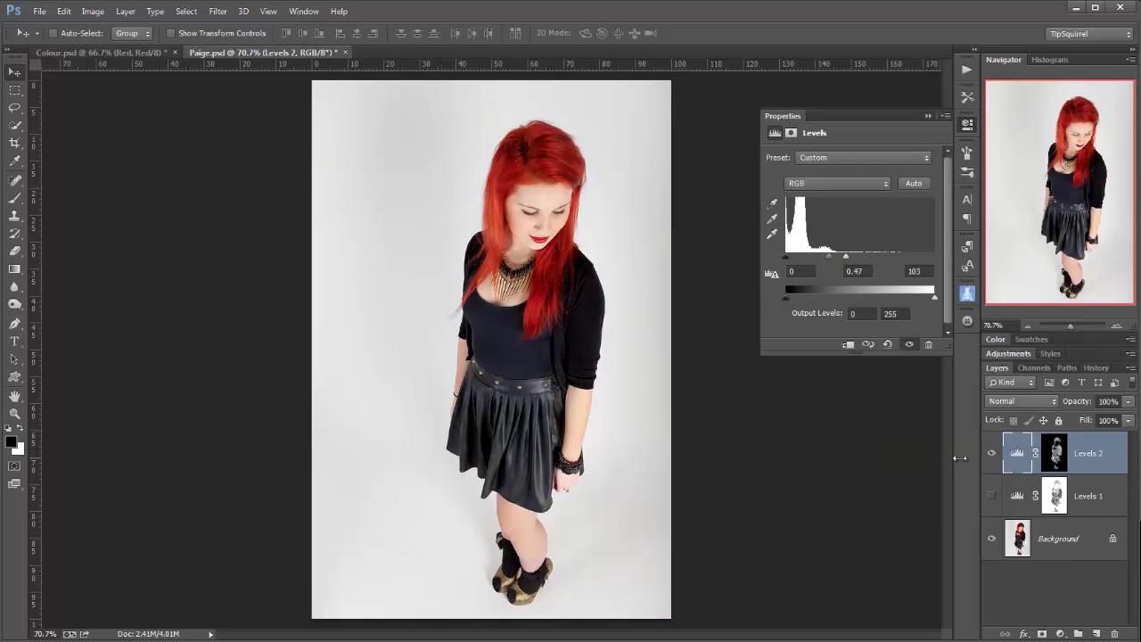
click(991, 454)
click(991, 454)
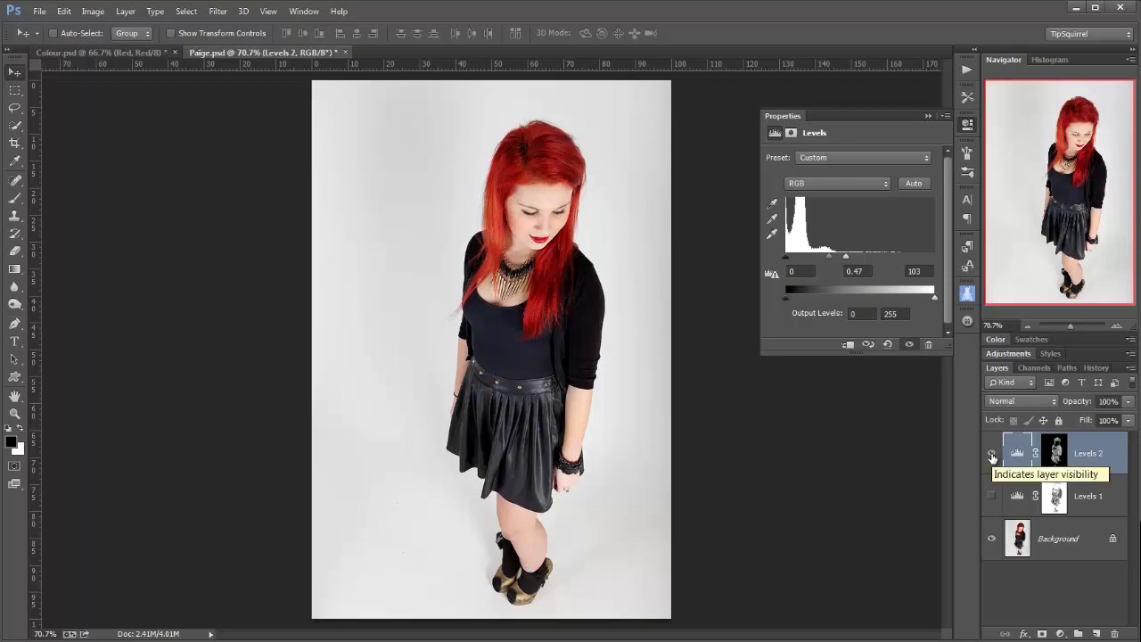
Show the Levels 1 layer, and set Levels 2 to Soft Light blending at 48% opacity
click(992, 497)
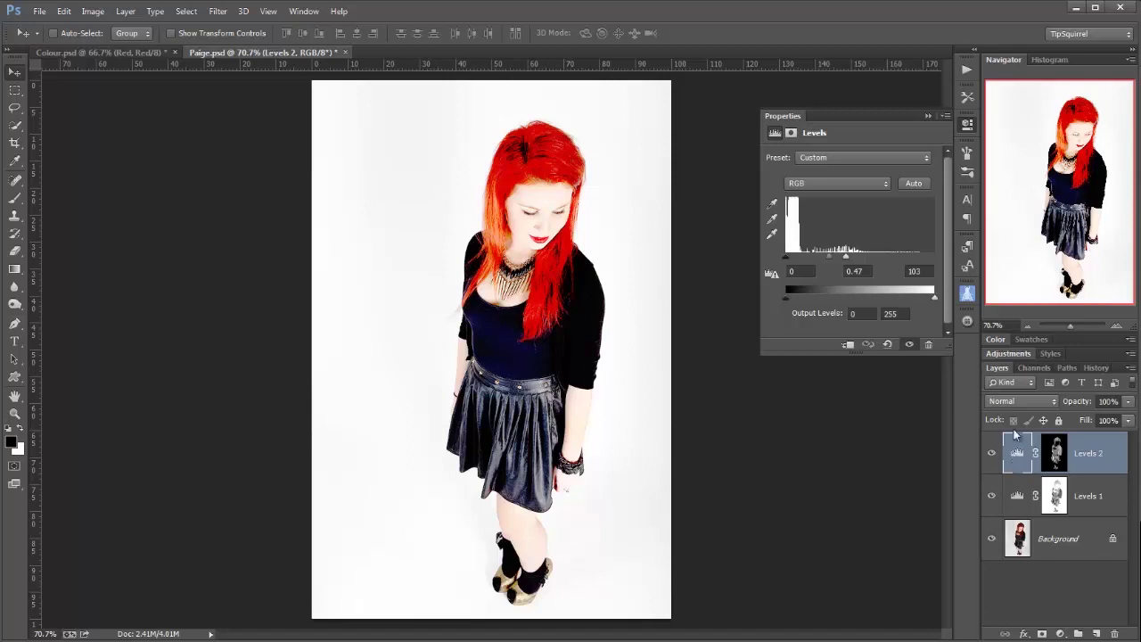
click(1018, 403)
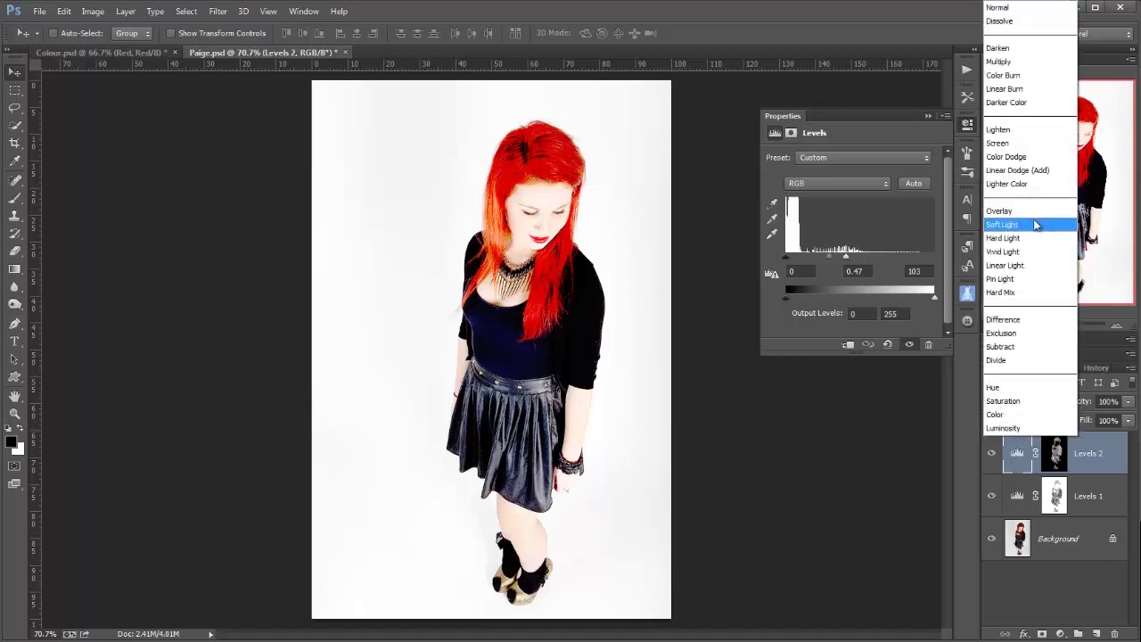
click(1034, 224)
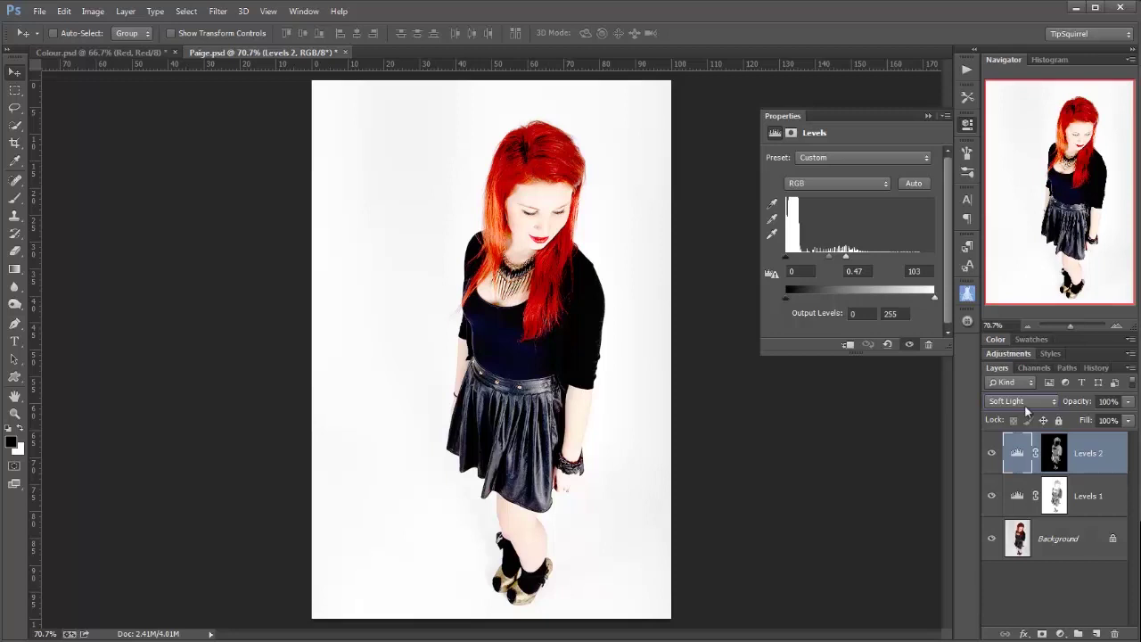
drag(1080, 407, 1054, 403)
Load the Levels 2 mask as a selection and add a Hue/Saturation adjustment layer masked by it
ctrl+click(1056, 455)
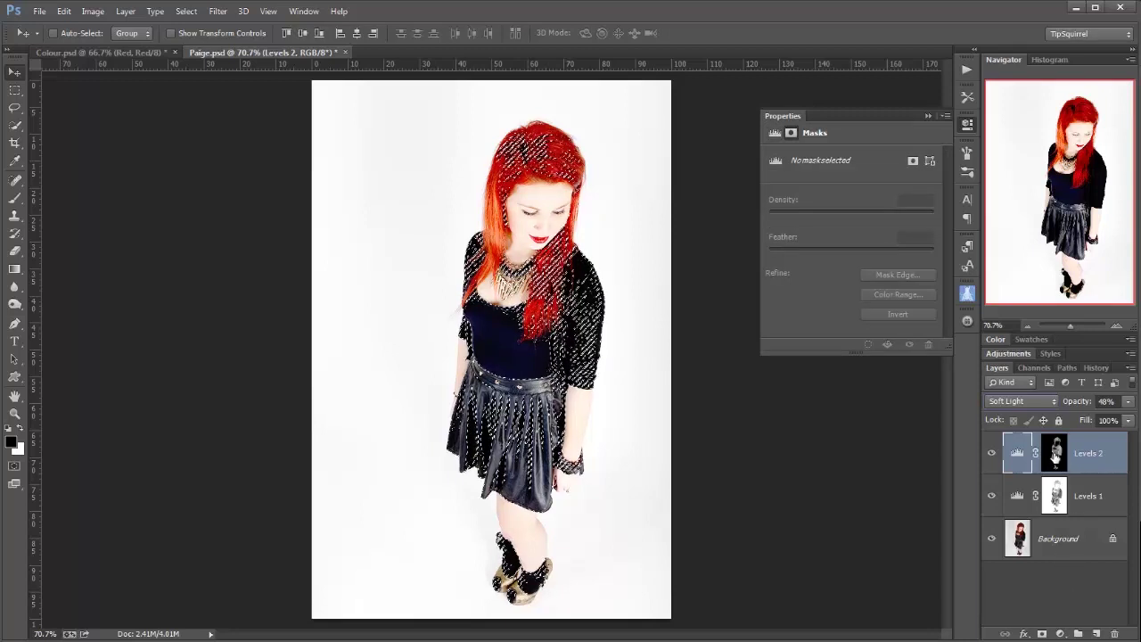
click(1060, 634)
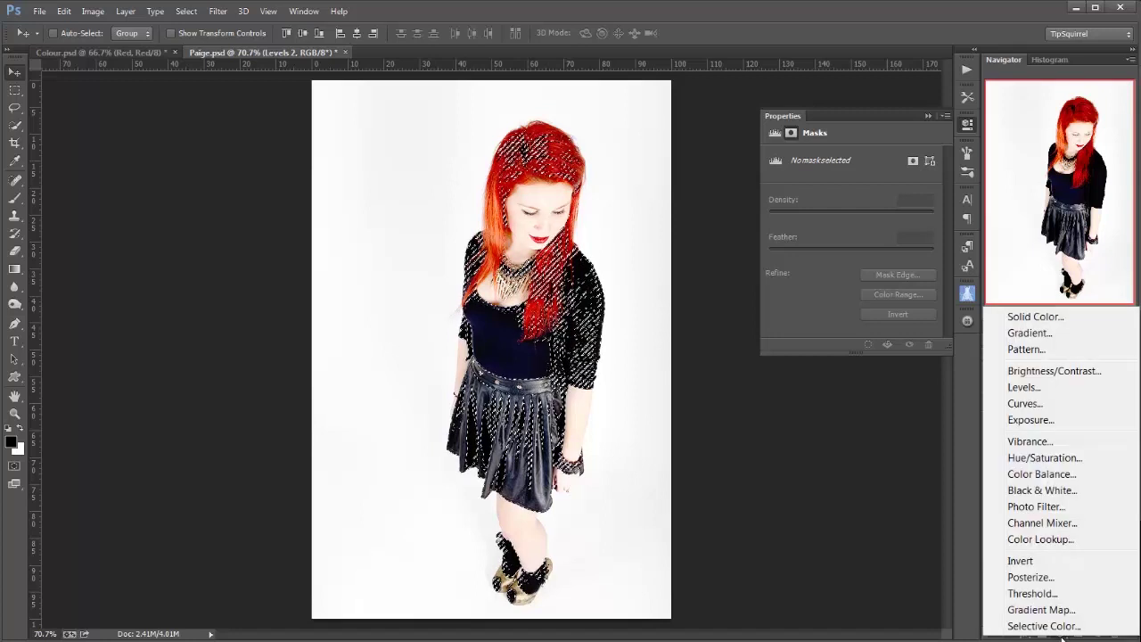
click(1052, 457)
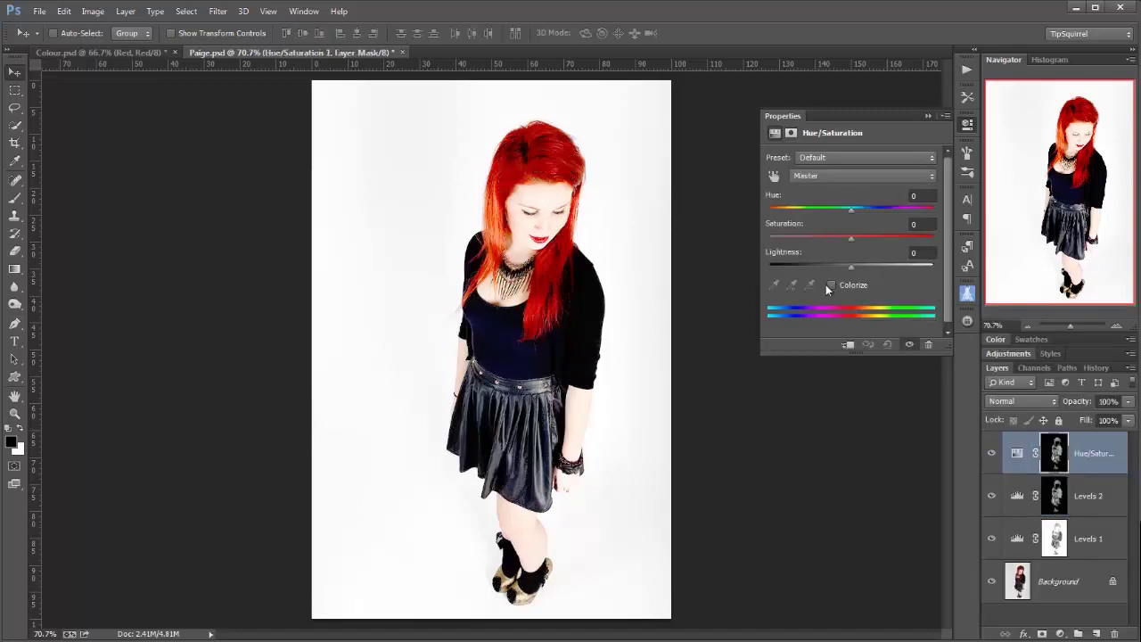
Turn on Colorize for the Hue/Saturation adjustment, reduce its saturation almost to zero, and collapse its properties
click(829, 285)
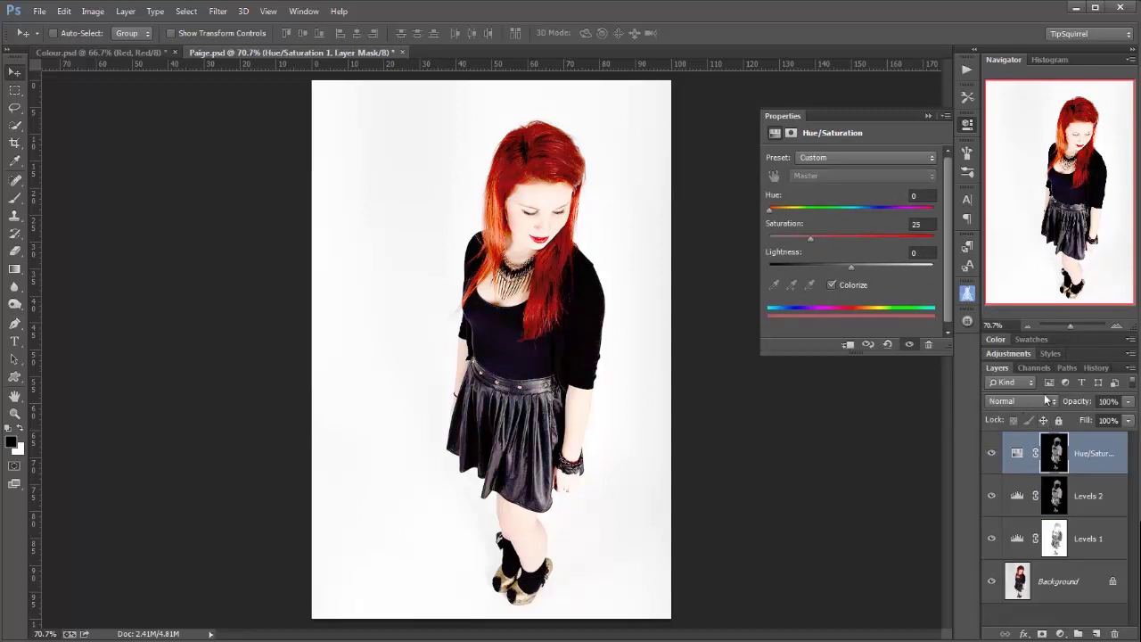
drag(810, 244, 774, 242)
click(928, 116)
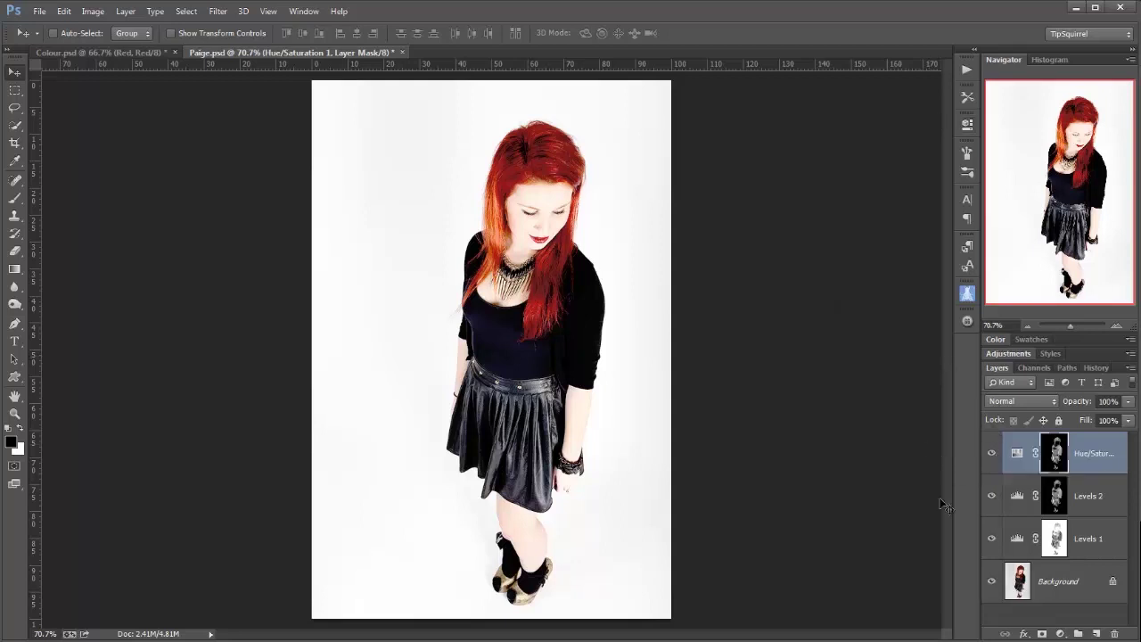
Paint black over the woman's face on the Levels 2 mask with a 125 px brush
click(1054, 503)
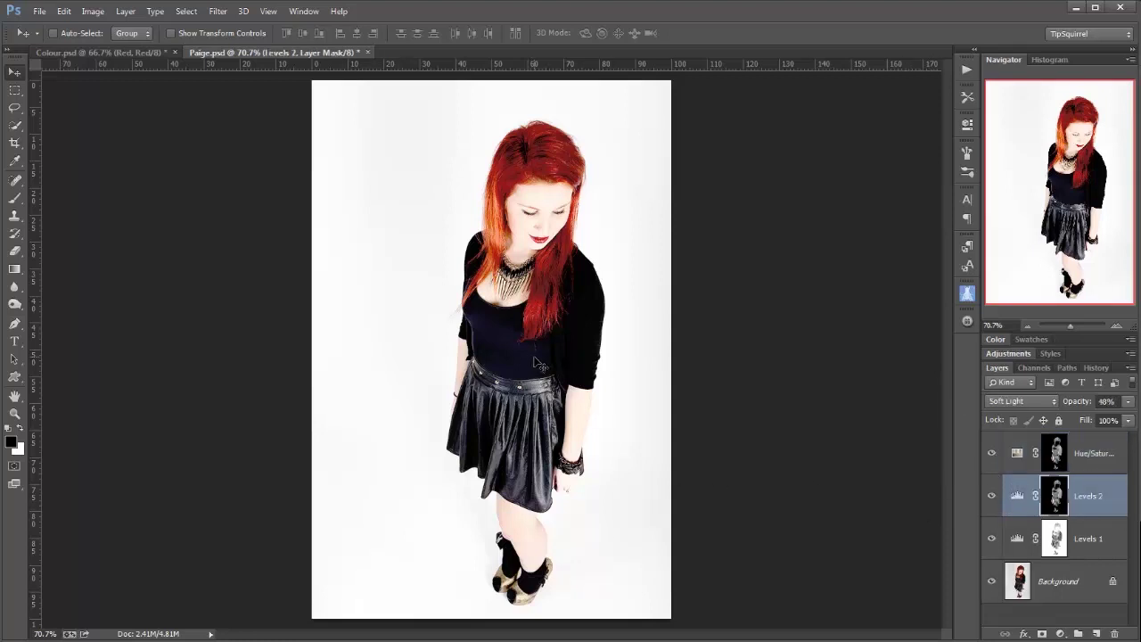
key(b)
key(bracketright)
key(bracketright)
mouse_move(535, 211)
mouse_down()
mouse_move(554, 218)
mouse_move(546, 223)
mouse_up()
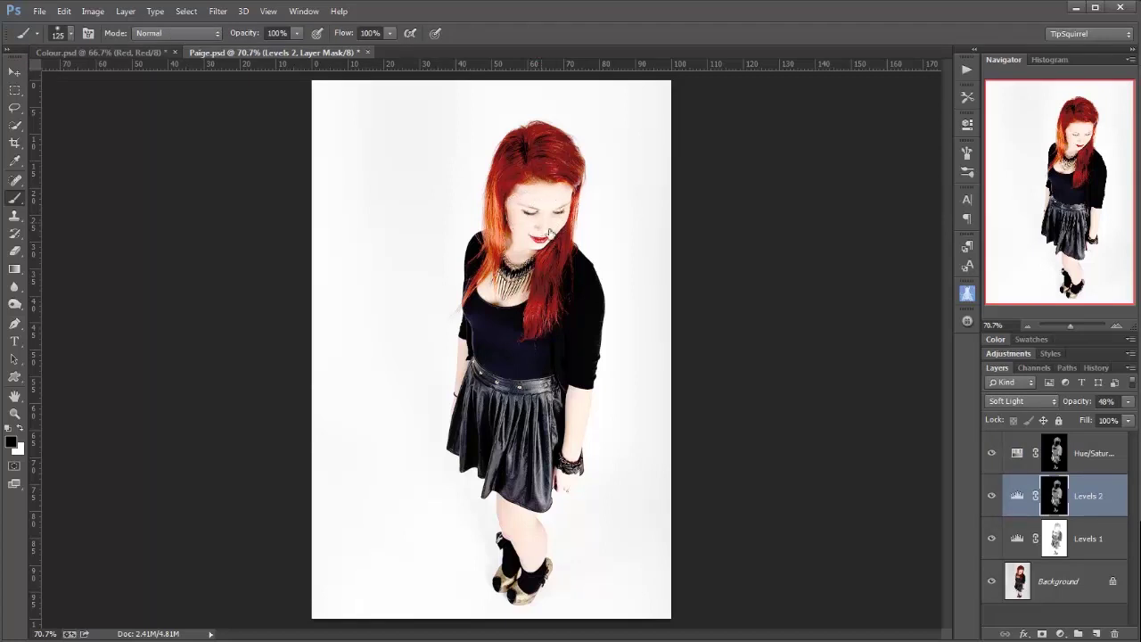
Paint black over the woman's face on the Levels 1 mask with the brush reduced to 80 px
click(1055, 538)
key(bracketleft)
key(bracketleft)
key(bracketleft)
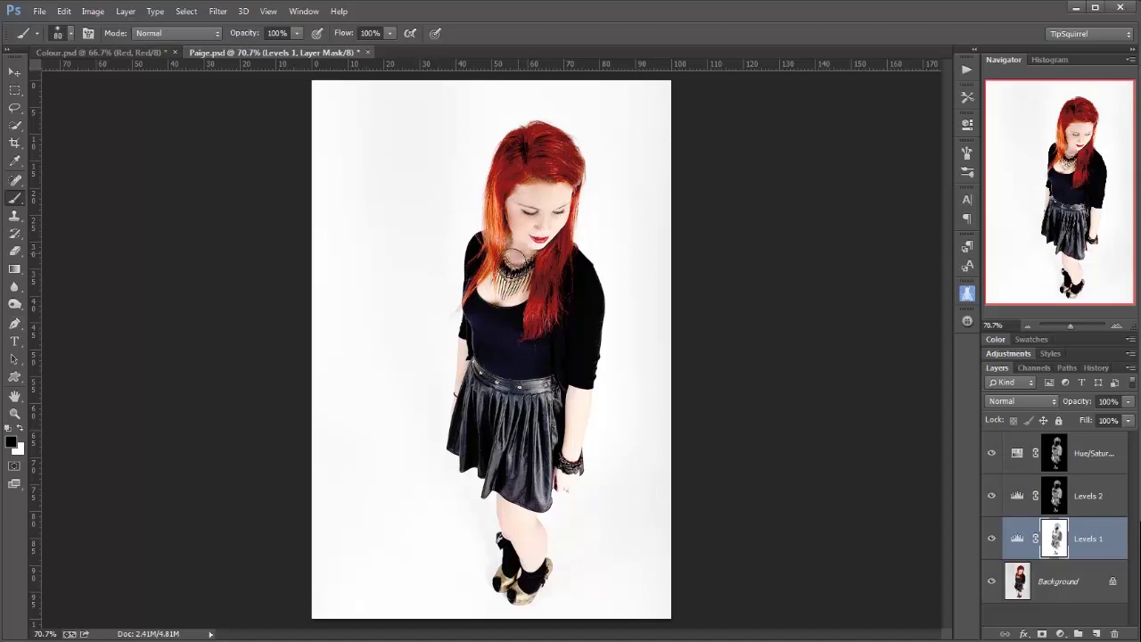
mouse_move(555, 205)
mouse_down()
mouse_move(535, 228)
mouse_move(534, 211)
mouse_up()
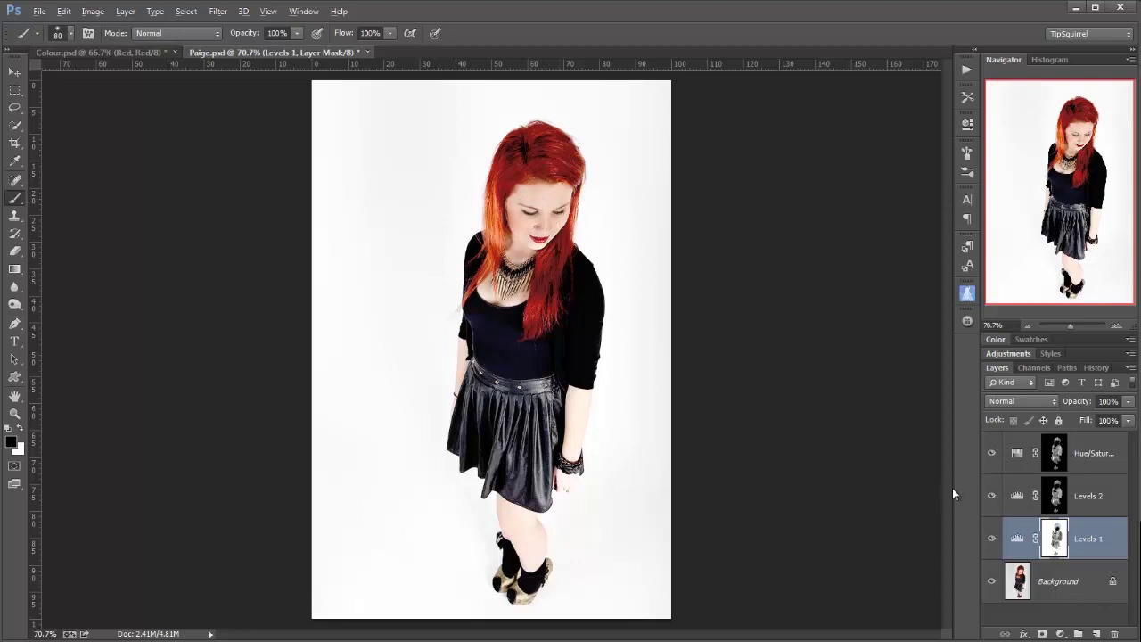
Hide every layer except Background to view the original portrait
alt+click(992, 582)
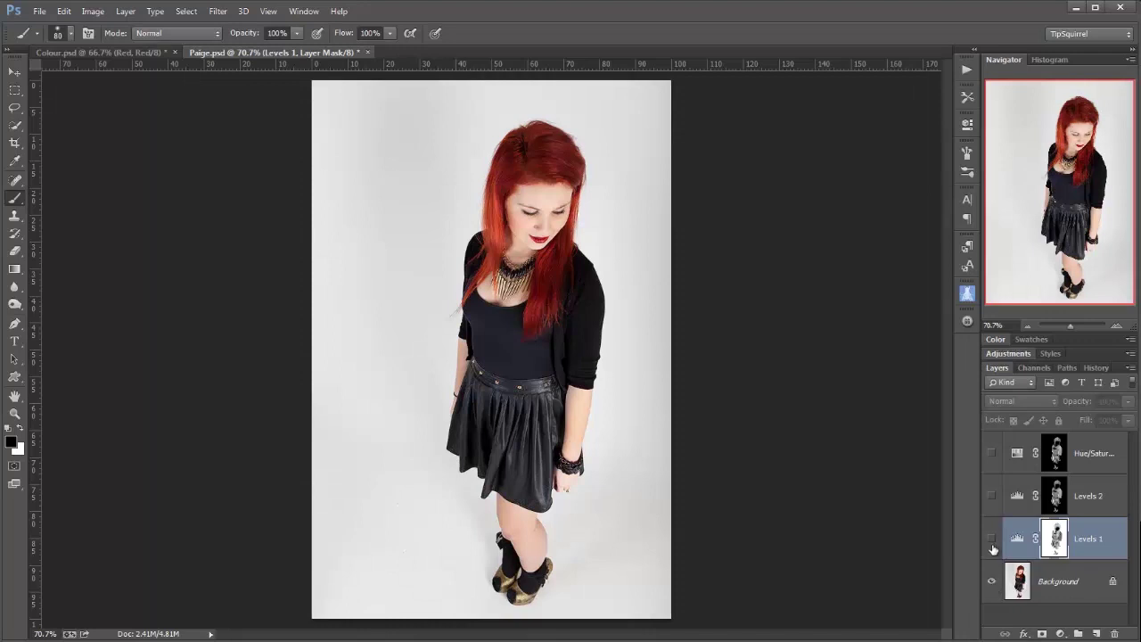
Show Levels 2 over the Background with Levels 1 hidden, and set its blend mode to Normal and opacity to 100%
click(991, 541)
click(992, 495)
click(992, 539)
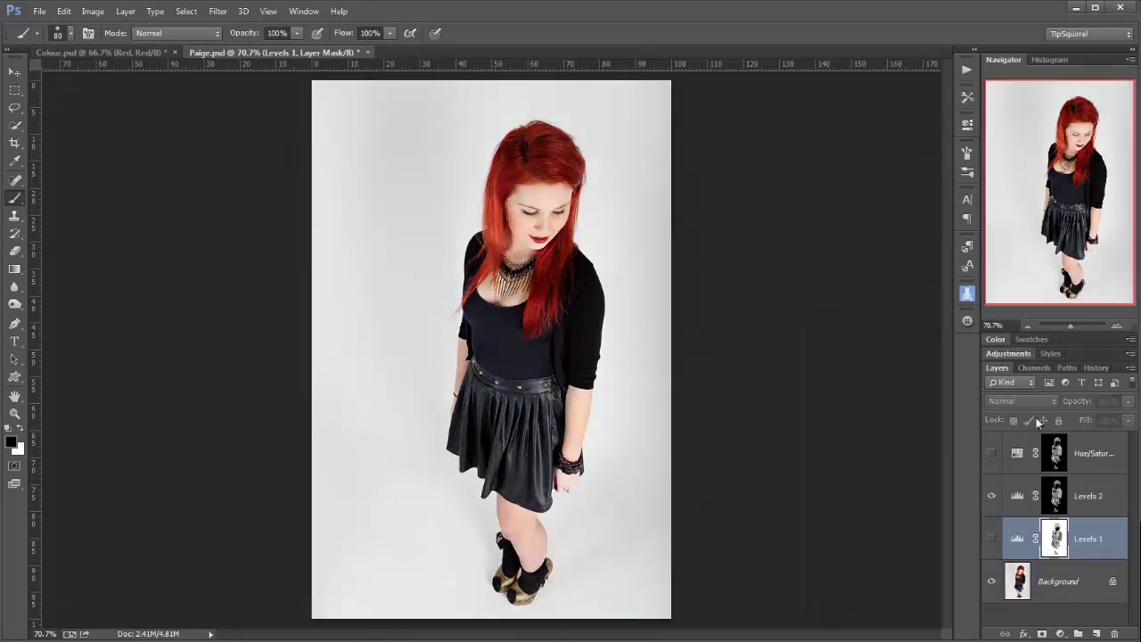
click(1018, 497)
click(1020, 401)
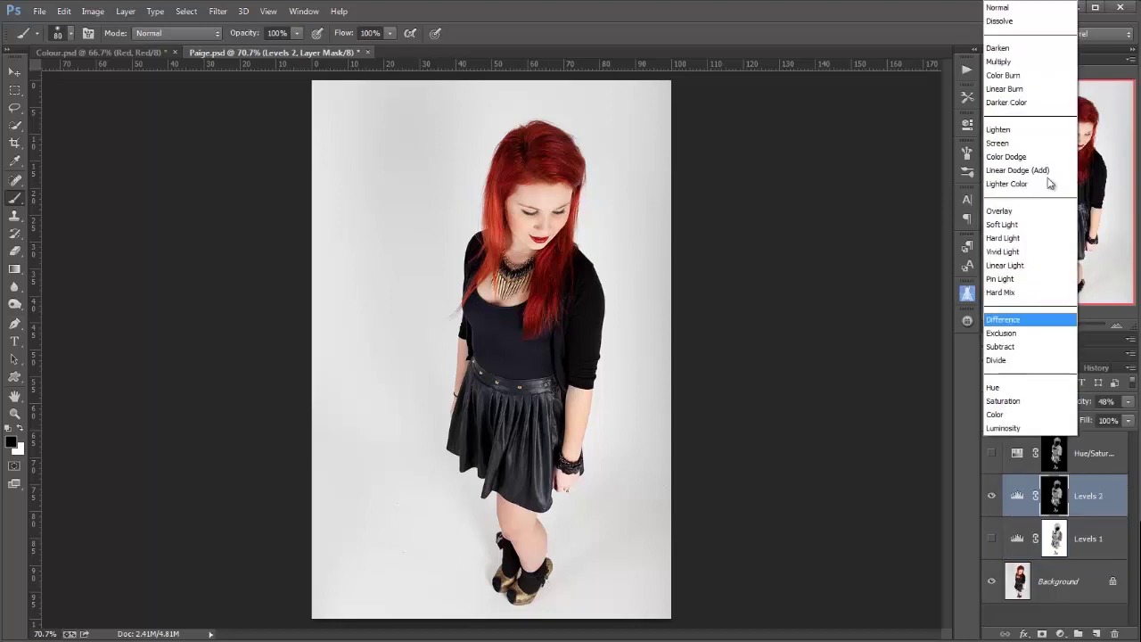
click(1008, 9)
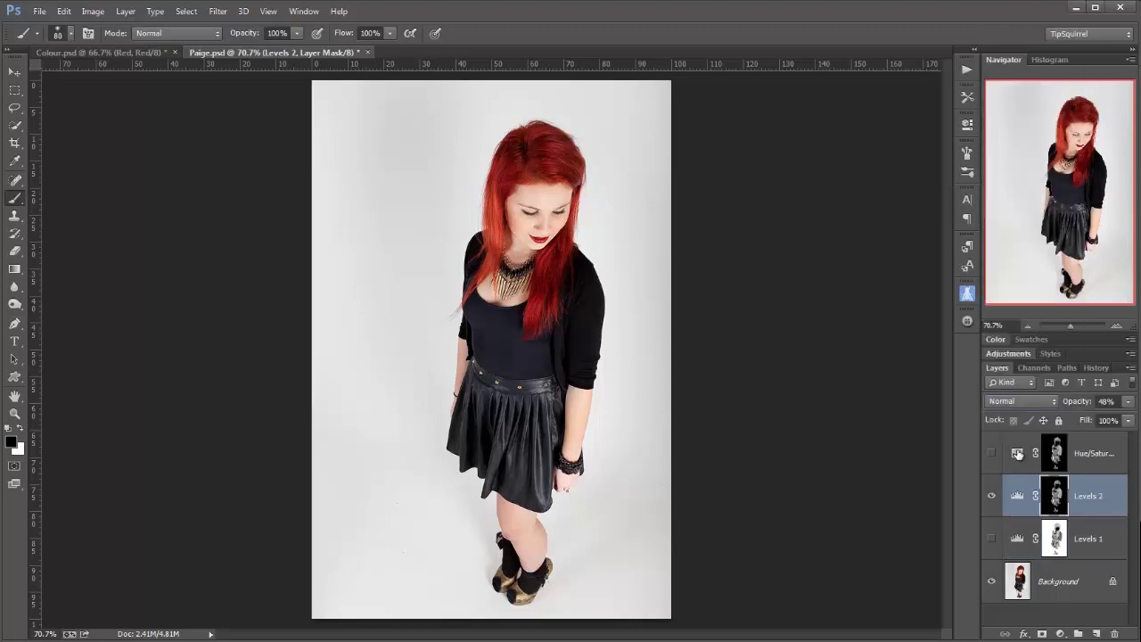
drag(1075, 403, 1121, 403)
Show the Hue/Saturation and Levels 1 adjustments again and reduce the Levels 2 opacity to 23%
click(992, 455)
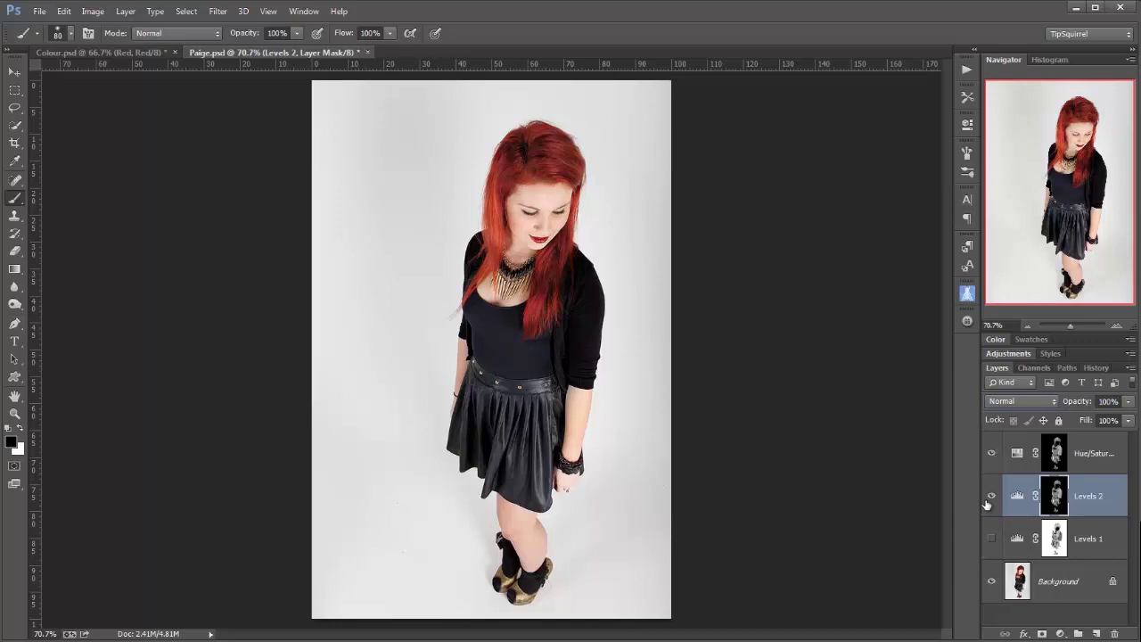
click(991, 540)
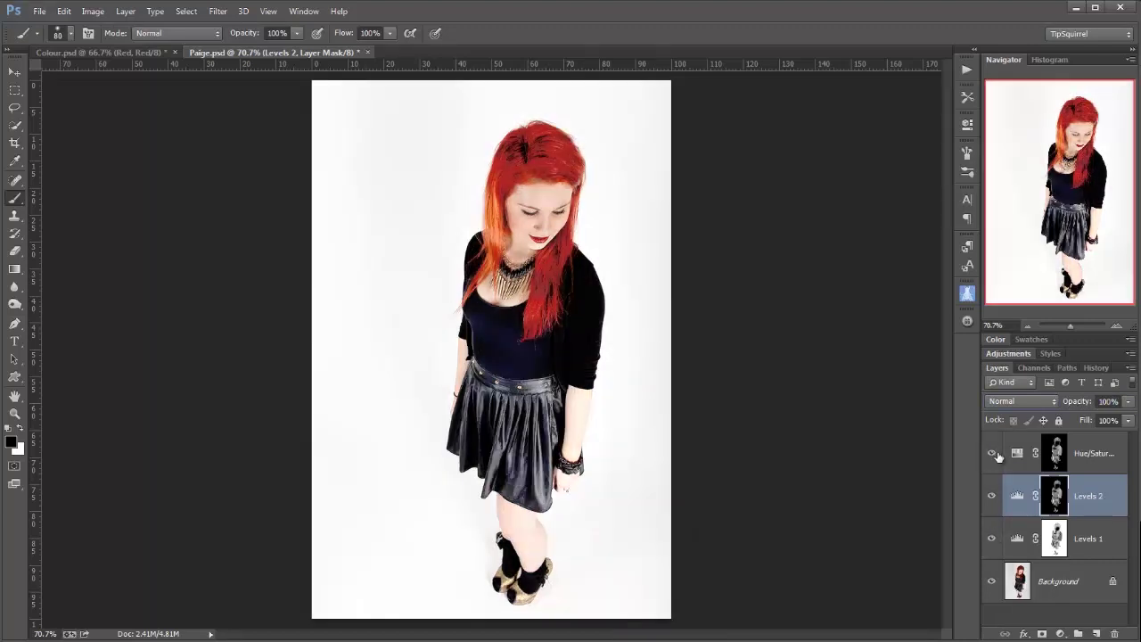
click(1018, 495)
drag(1074, 402, 862, 365)
In Colour.psd, load the Blue channel as a selection, add the Green and Red channels to it, deselect, and return to Paige.psd
click(96, 53)
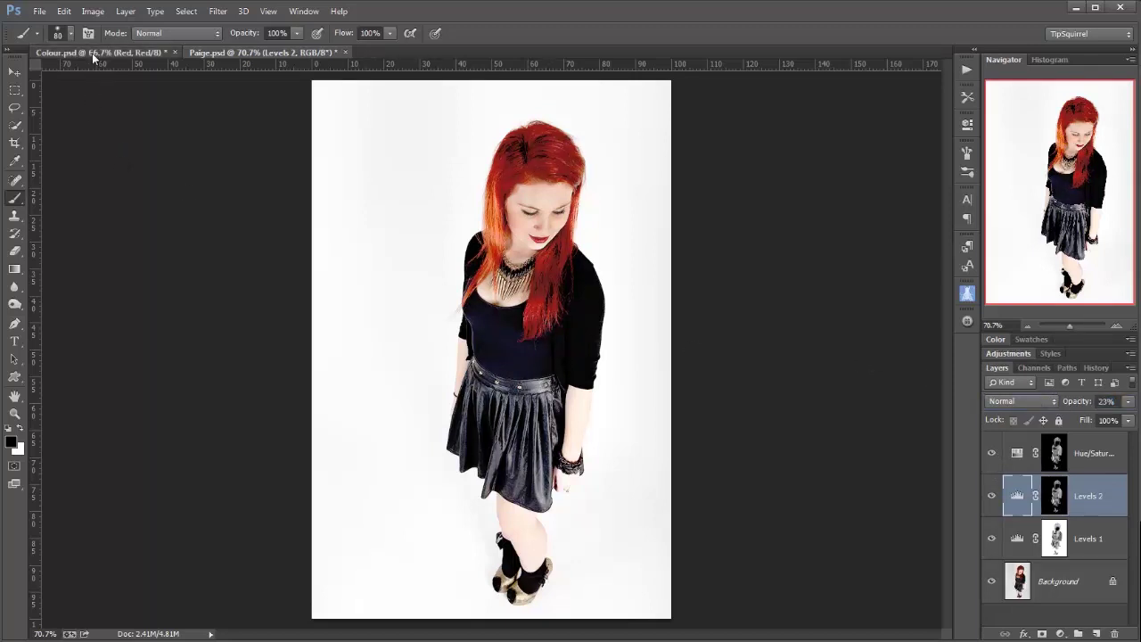
click(1037, 370)
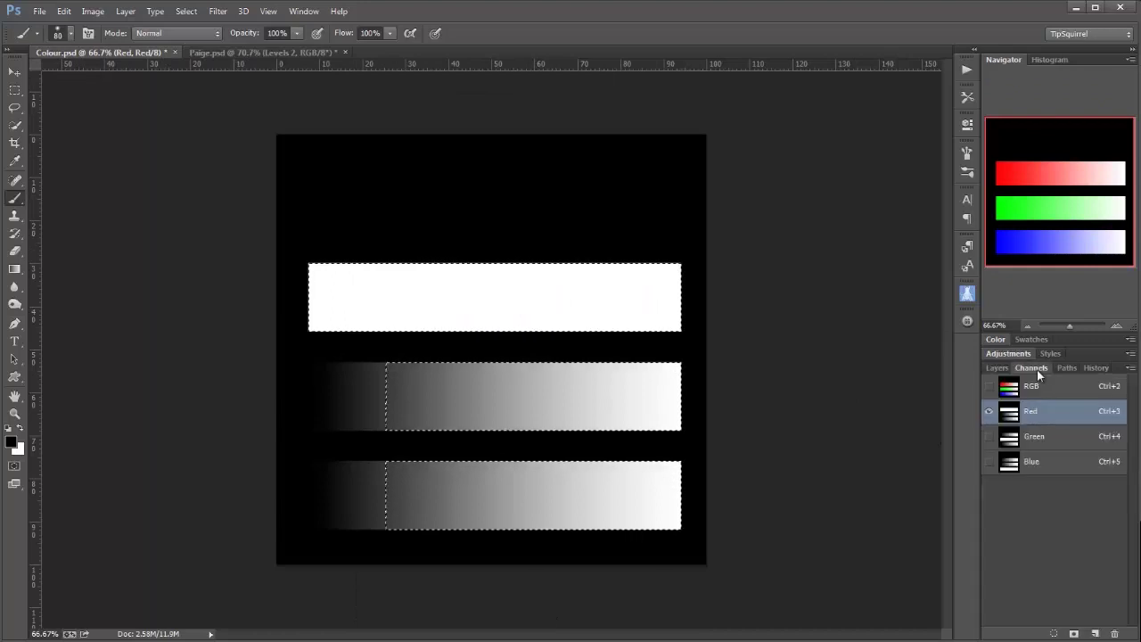
ctrl+click(1010, 465)
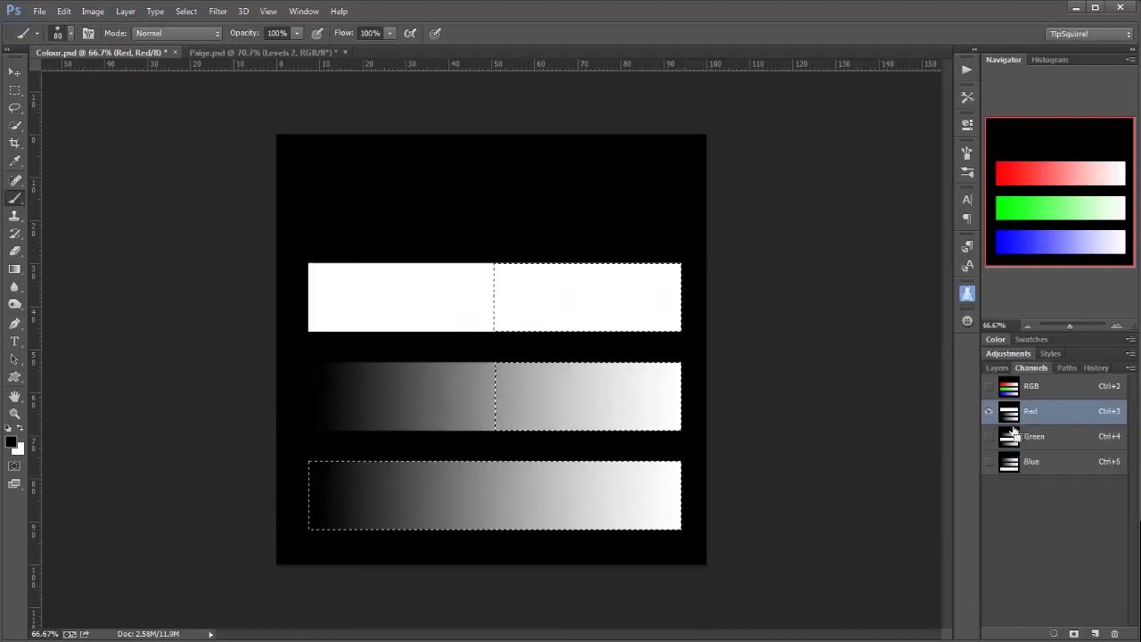
ctrl+shift+click(1013, 436)
ctrl+shift+click(1014, 415)
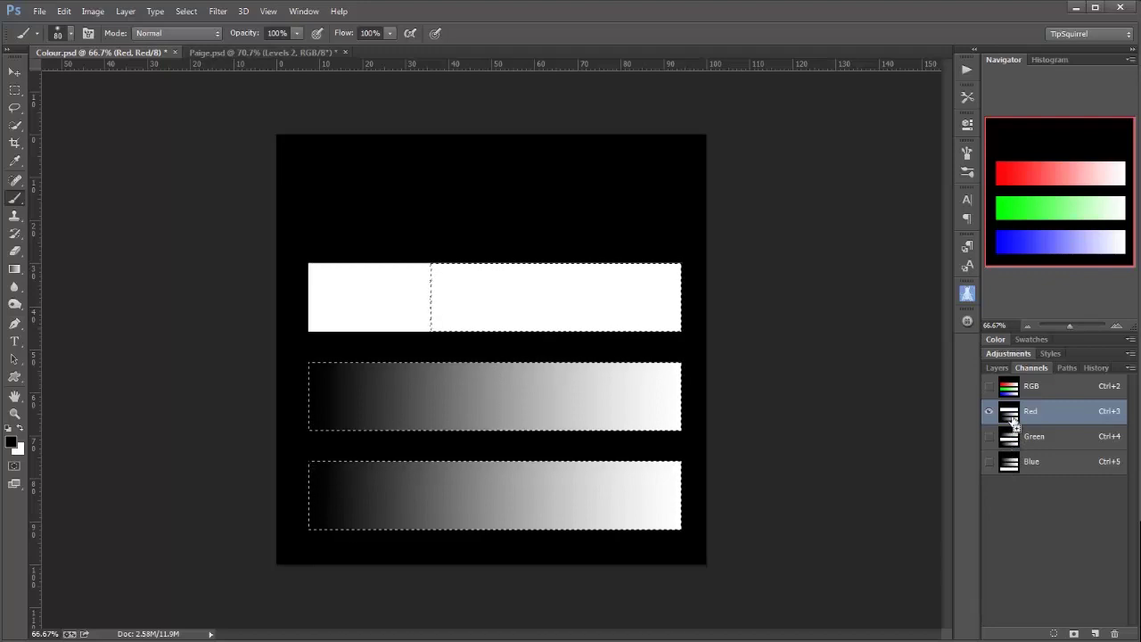
ctrl+shift+click(1013, 417)
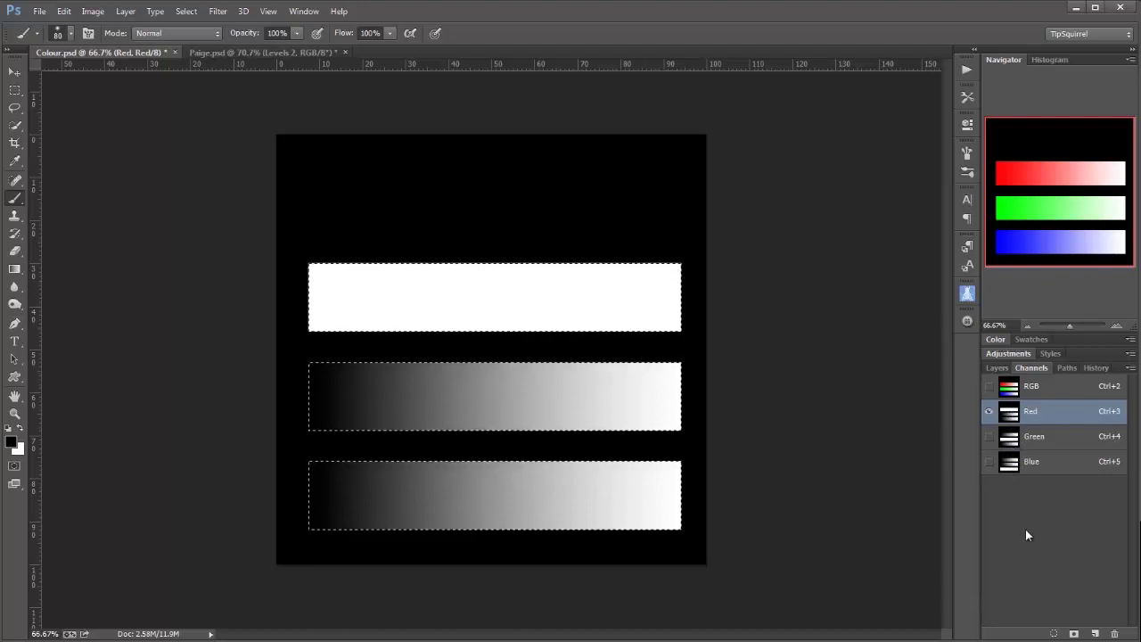
key(ctrl+d)
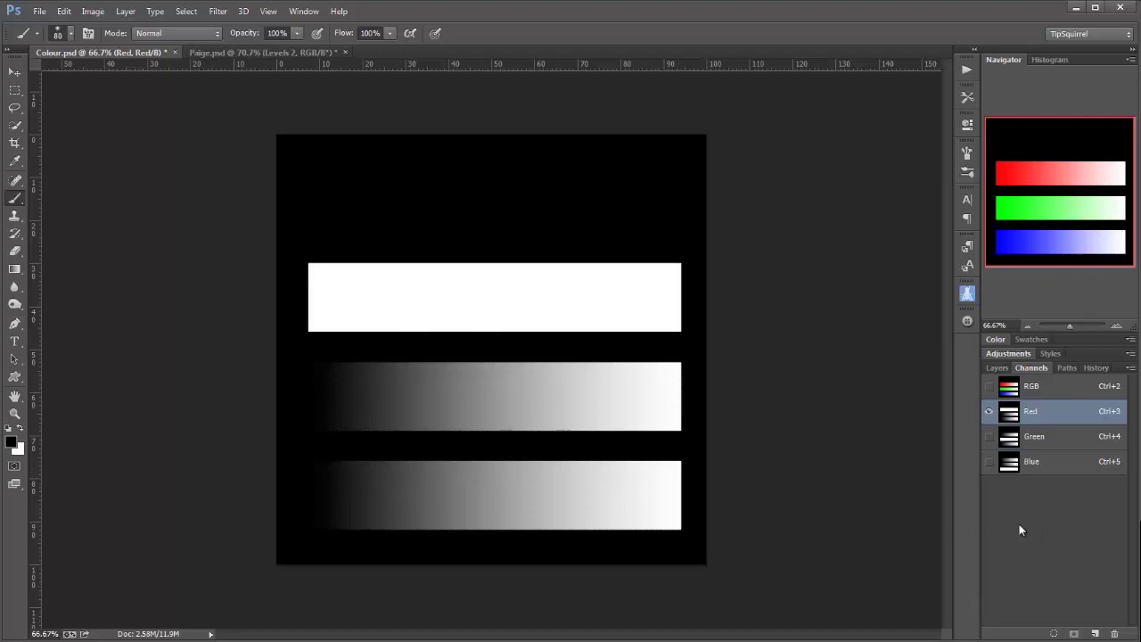
click(243, 53)
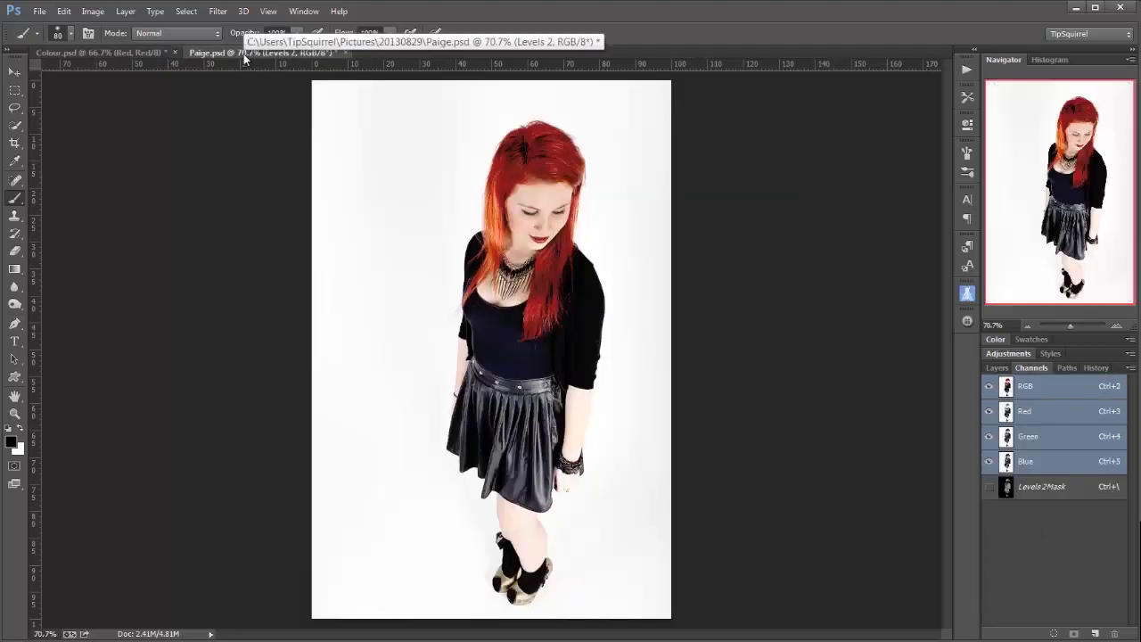